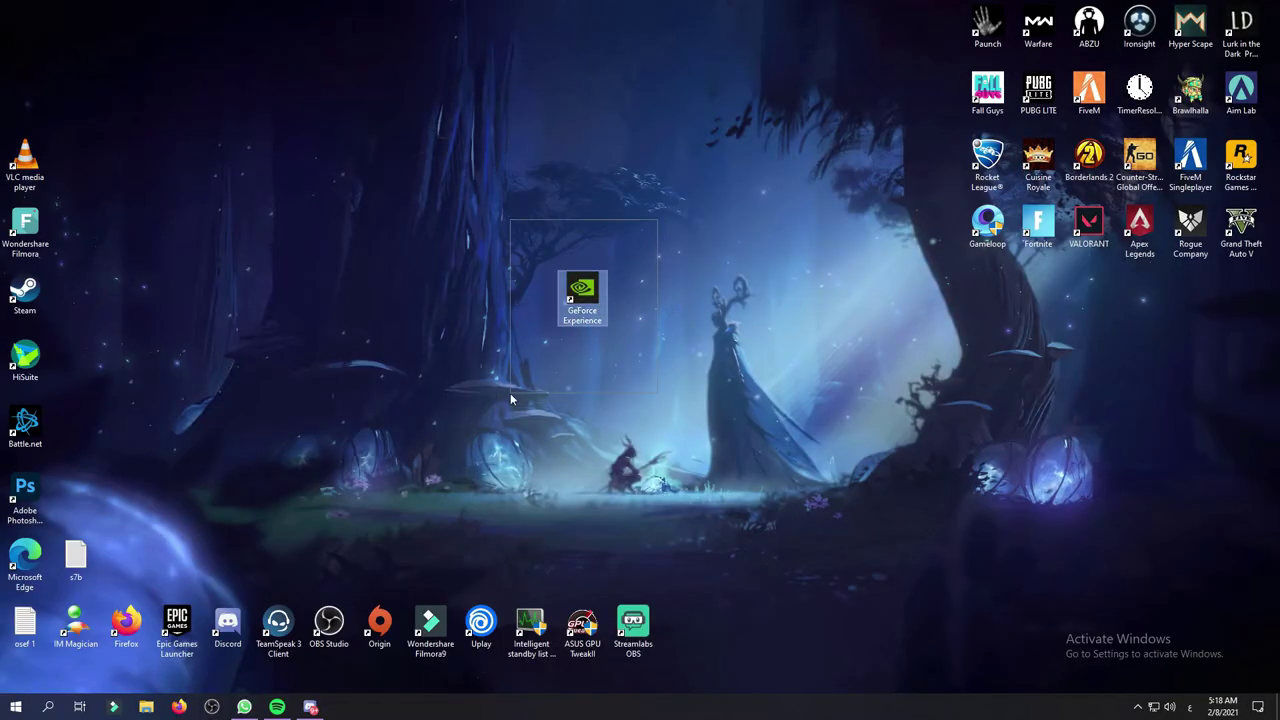
Check for graphics driver updates in GeForce Experience, and close the program once the check is complete.
double_click(590, 292)
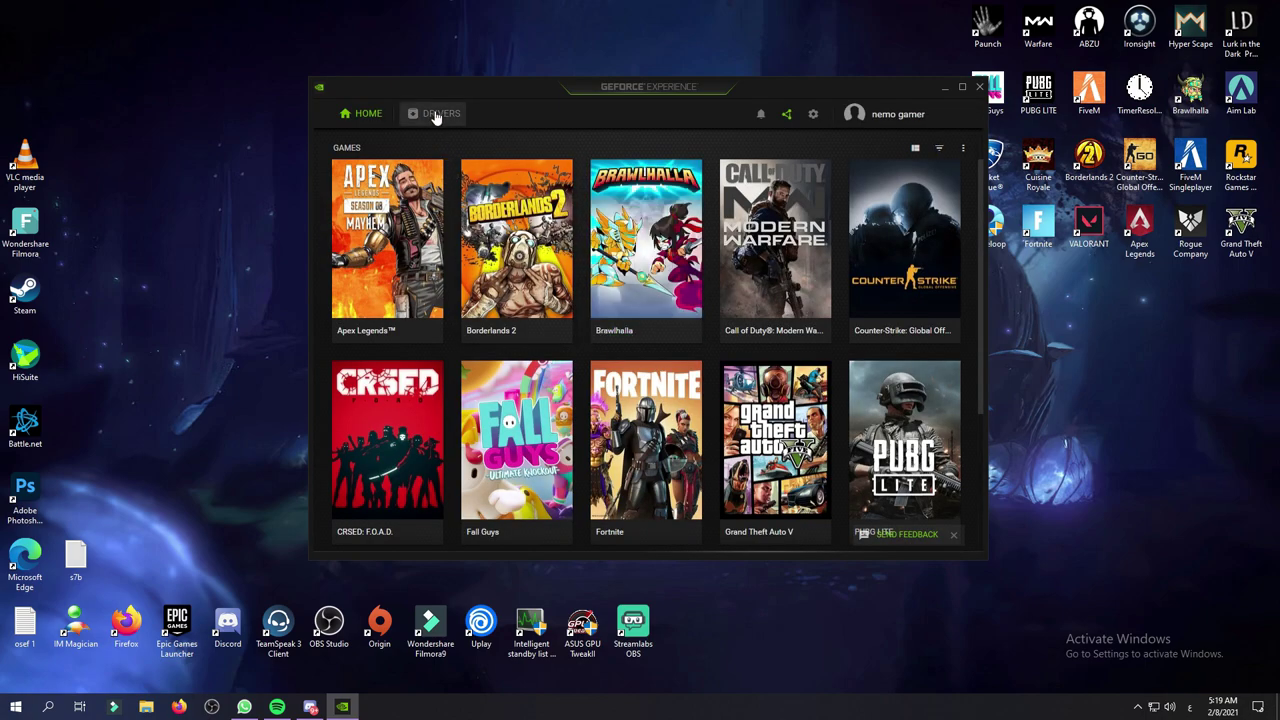
click(434, 116)
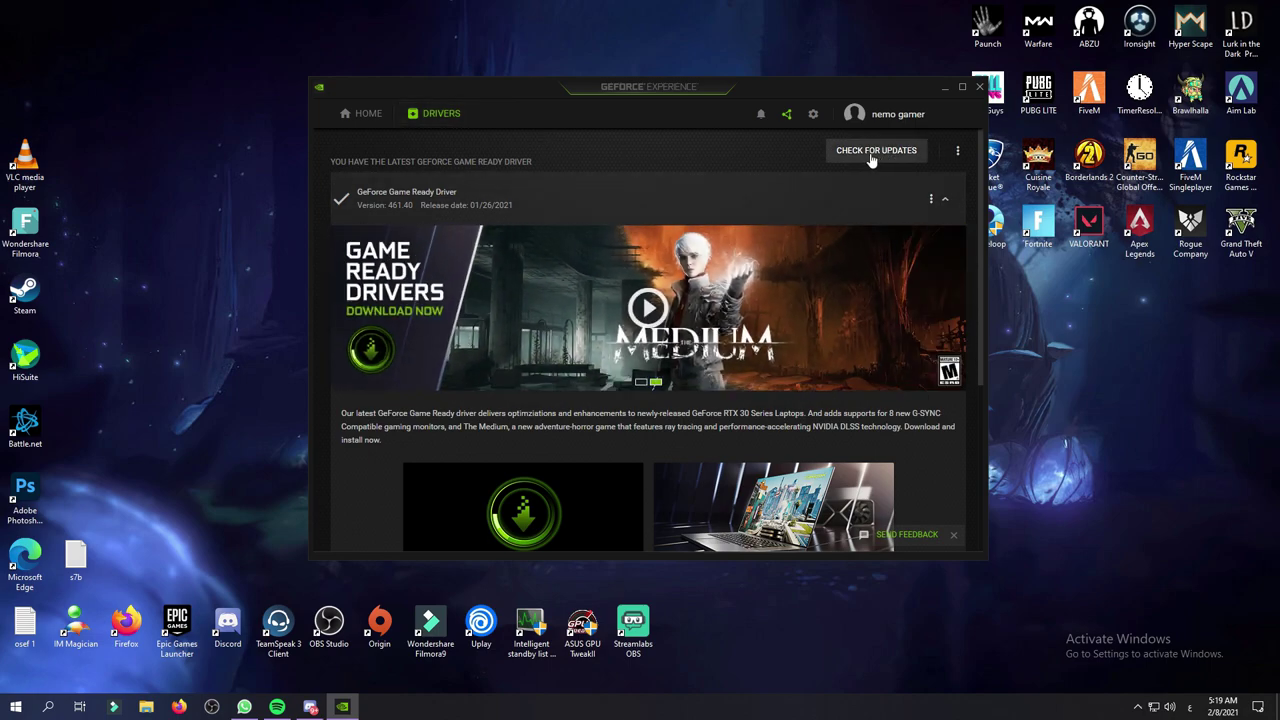
click(870, 158)
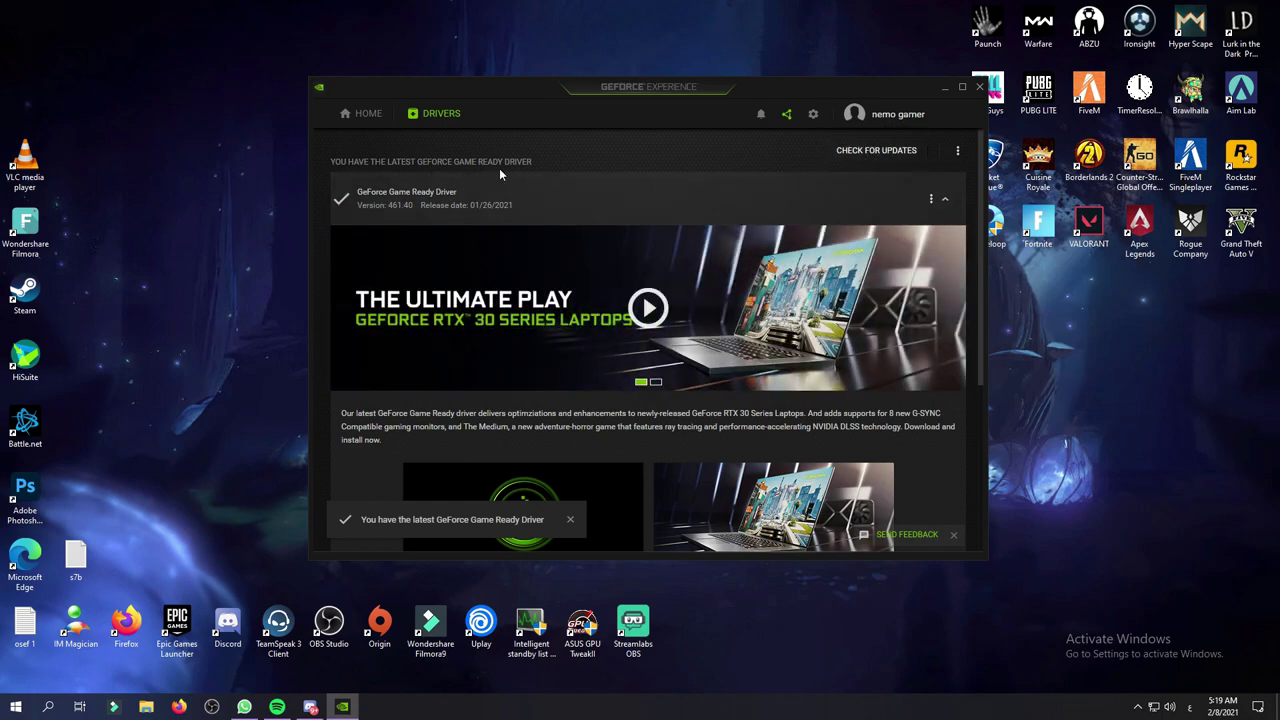
click(980, 87)
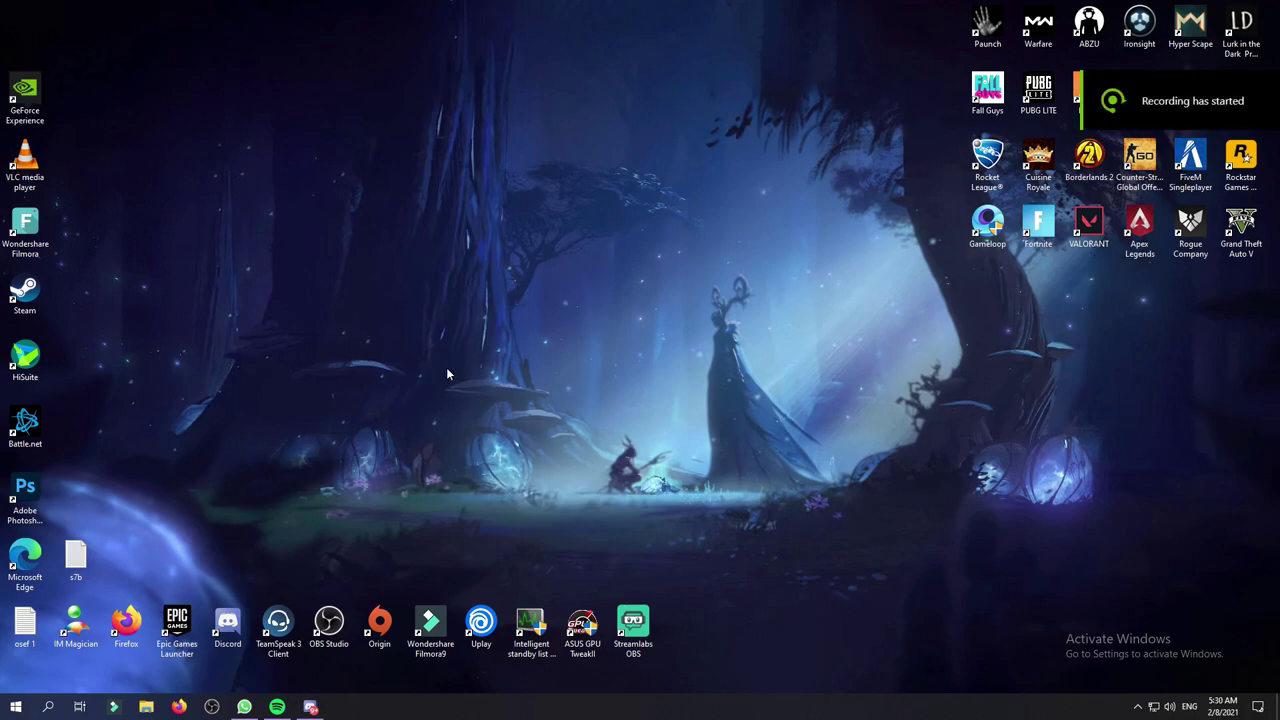
Open the %localappdata% folder in Windows and select the FortniteGame folder.
key(super+r)
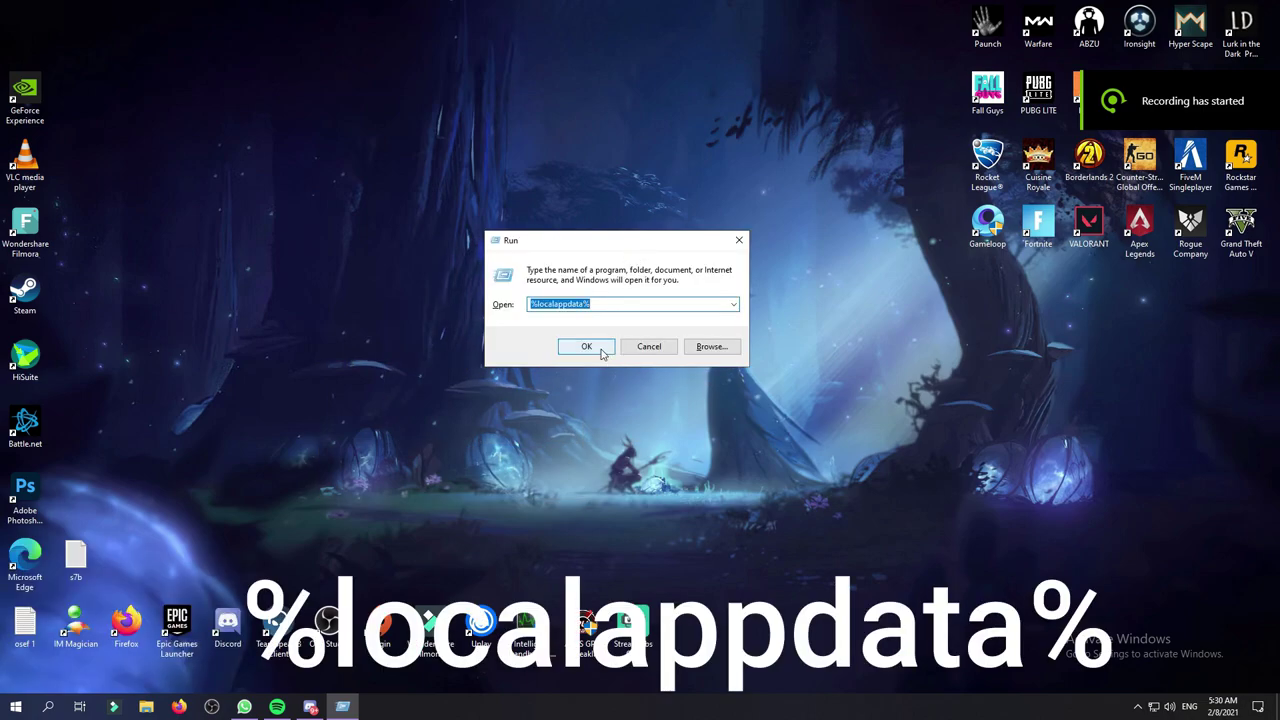
click(587, 347)
scroll(583, 350, down, 5)
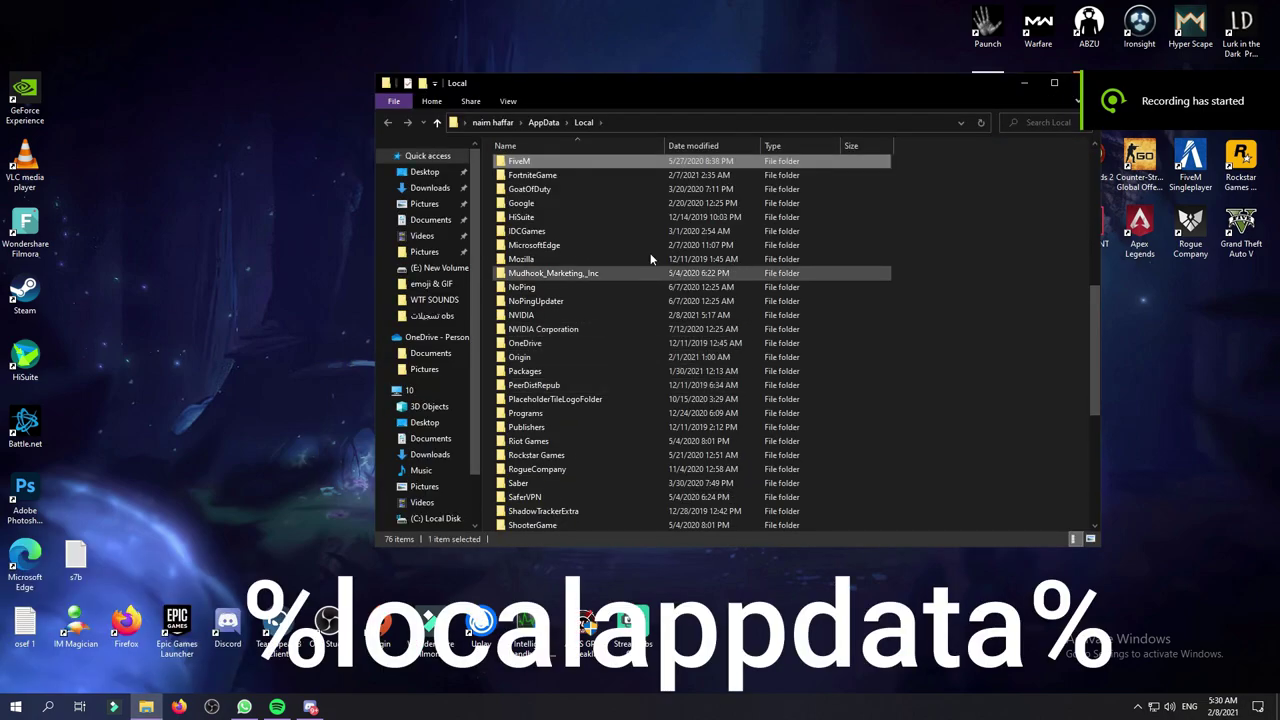
click(580, 174)
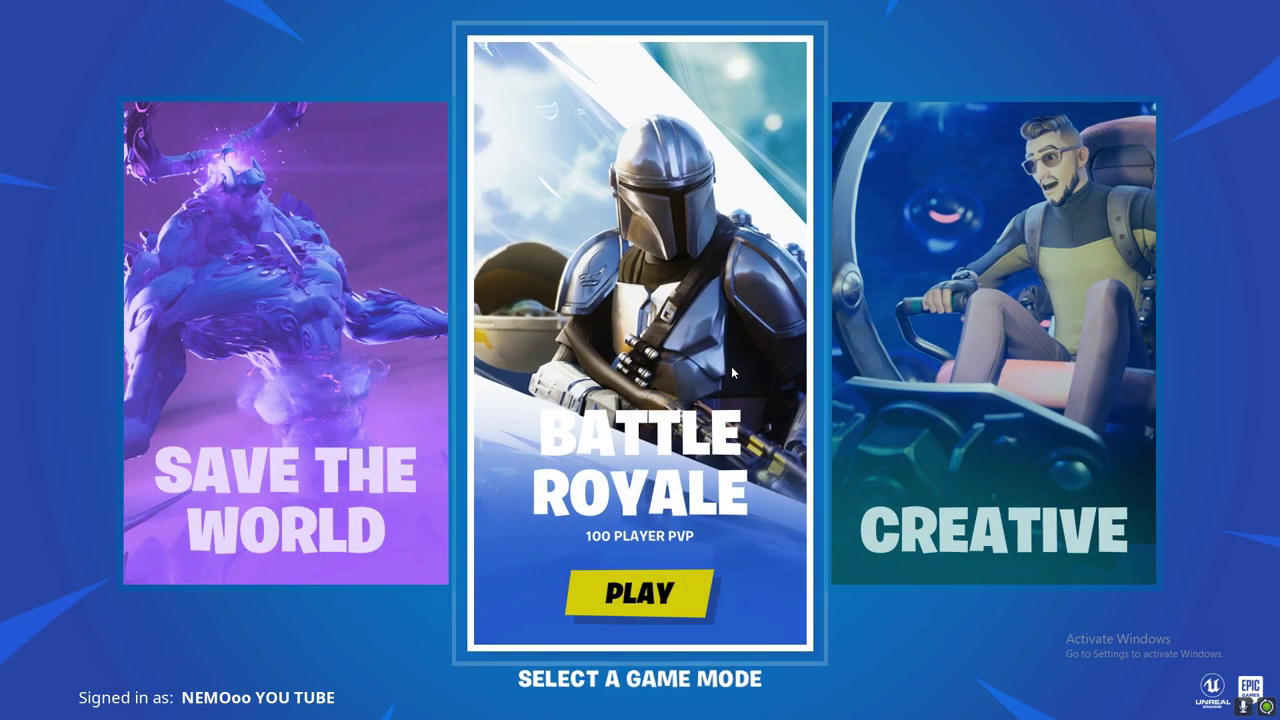
Enter Battle Royale in Fortnite, skip the Add Friends offer and open the game's video settings.
click(731, 366)
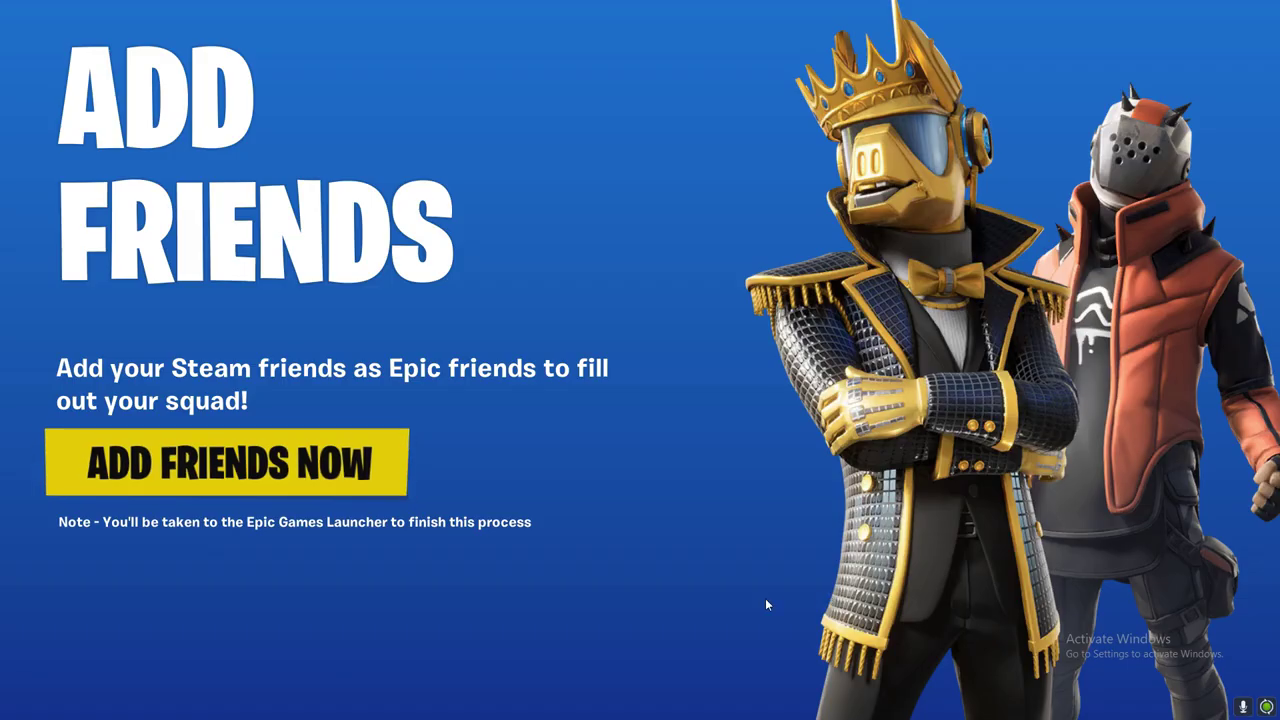
click(165, 665)
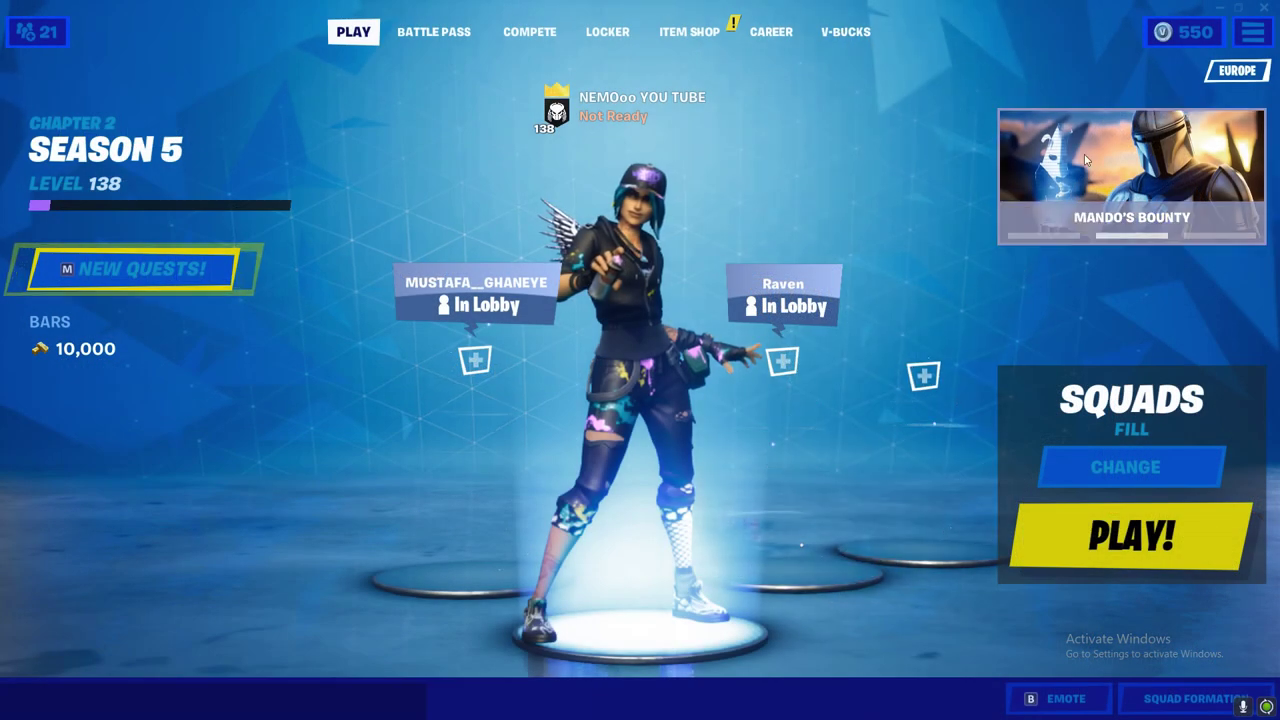
click(1252, 32)
click(1150, 71)
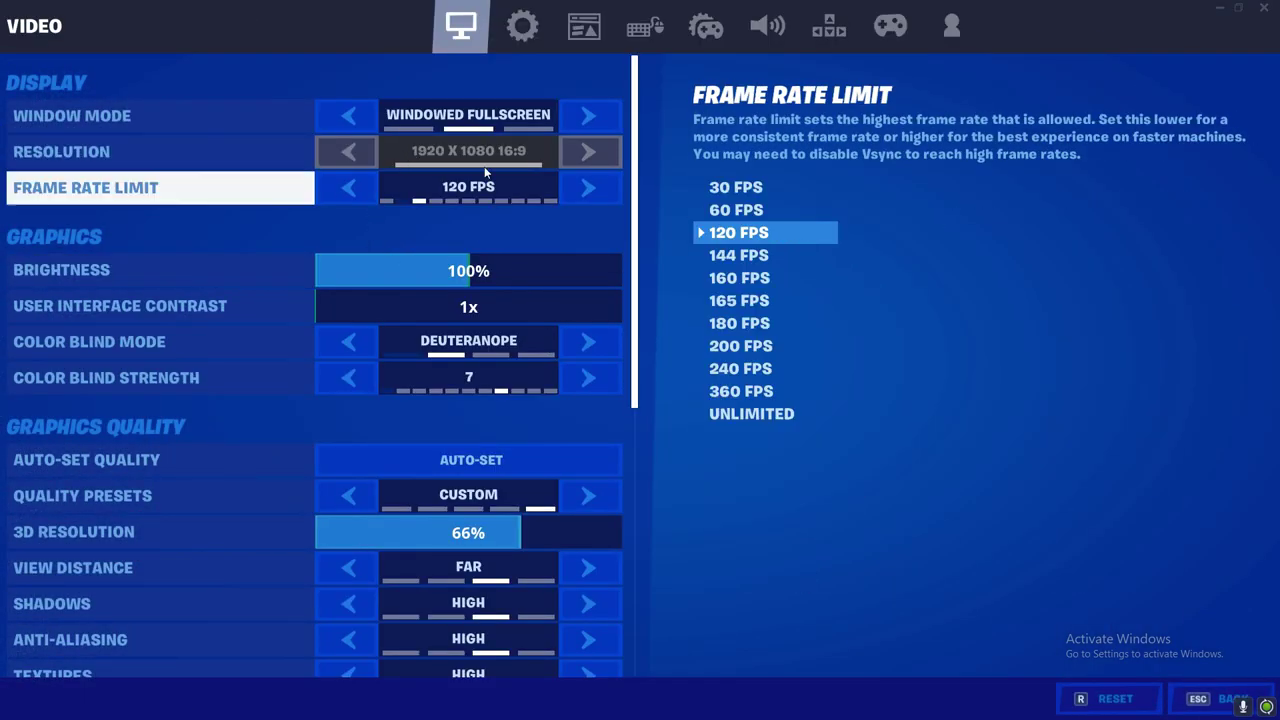
Set the frame rate limit to 180 FPS.
click(580, 188)
click(580, 188)
click(580, 188)
click(580, 188)
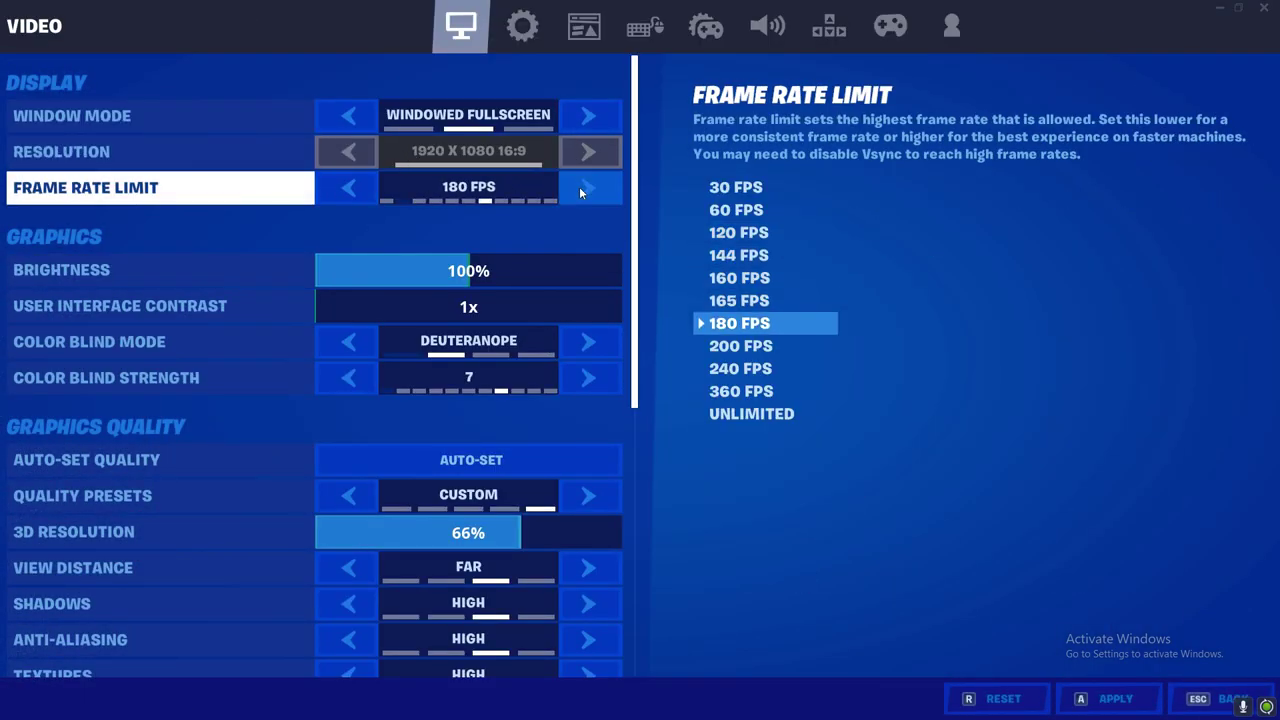
Set the 3D resolution to 100% and the view distance to Near.
scroll(569, 184, down, 5)
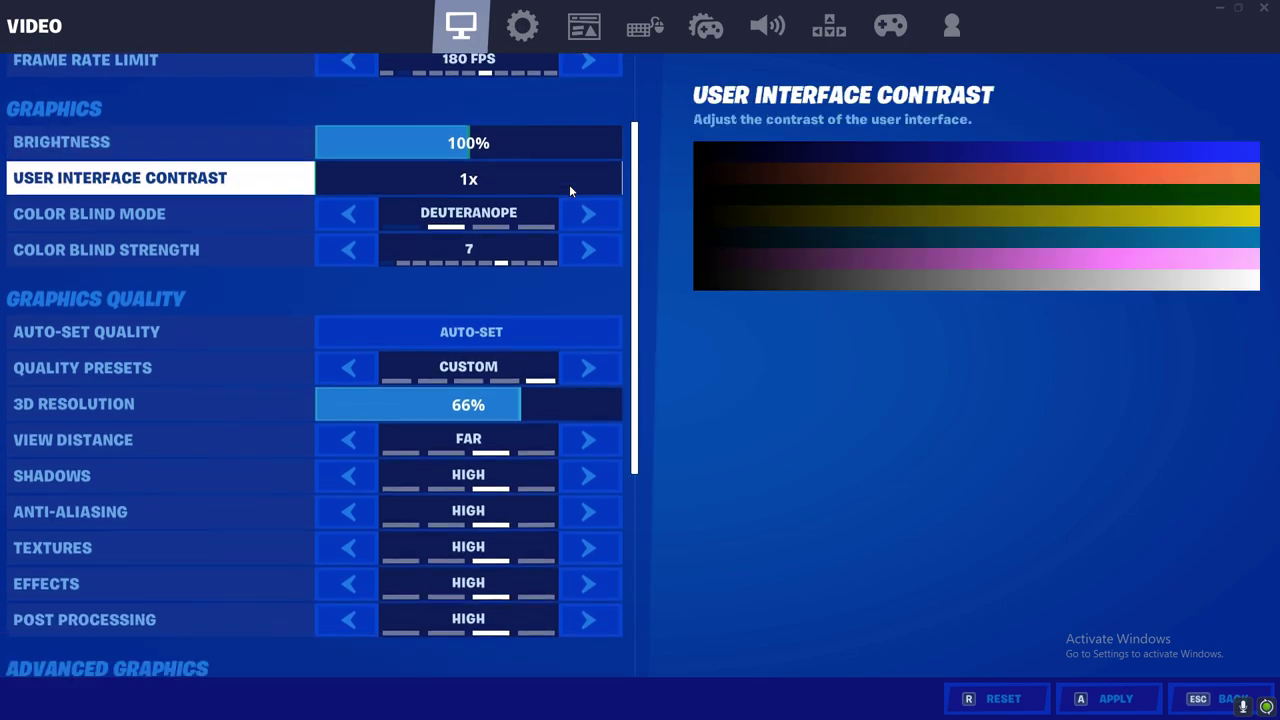
drag(521, 362, 628, 362)
click(351, 400)
click(351, 400)
Turn off shadows and anti-aliasing in the graphics quality settings.
click(351, 435)
click(351, 435)
click(345, 469)
click(345, 469)
Set textures, effects and post processing to Low.
click(345, 505)
click(345, 505)
click(345, 541)
click(345, 541)
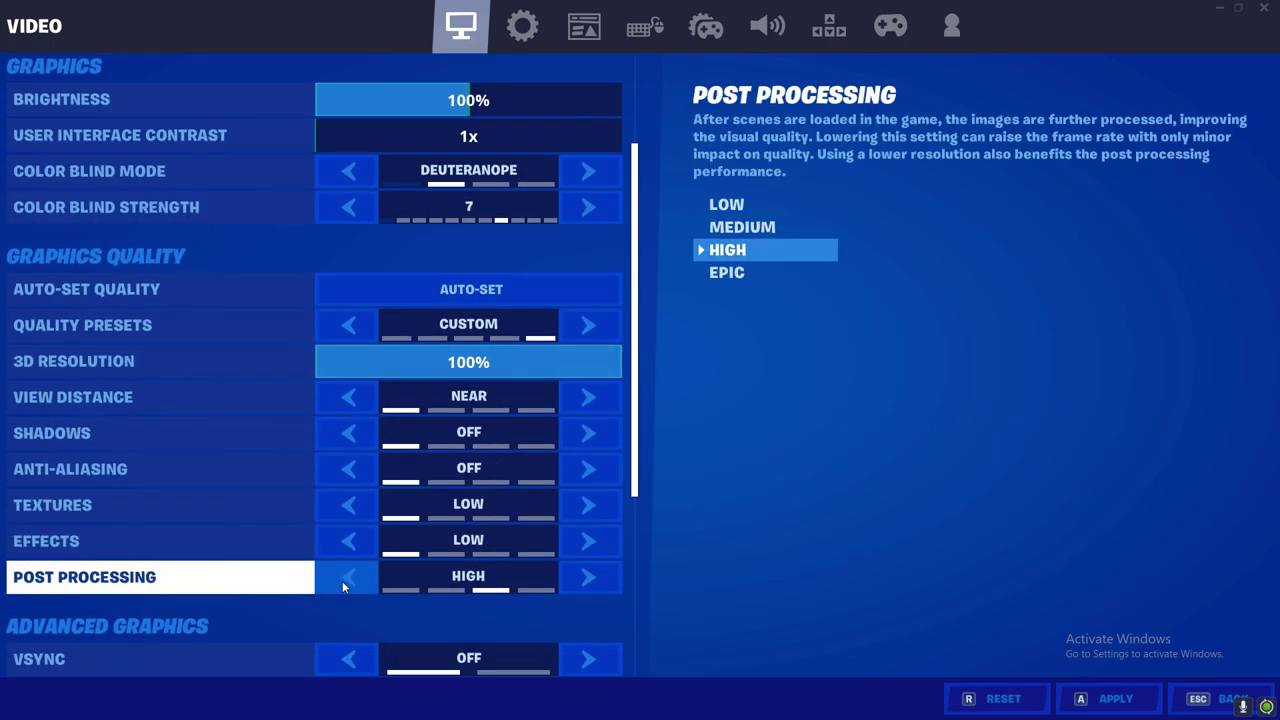
click(351, 577)
click(351, 577)
Set the rendering mode to DirectX 12 (Beta) and turn motion blur off in the advanced graphics settings.
scroll(374, 546, down, 8)
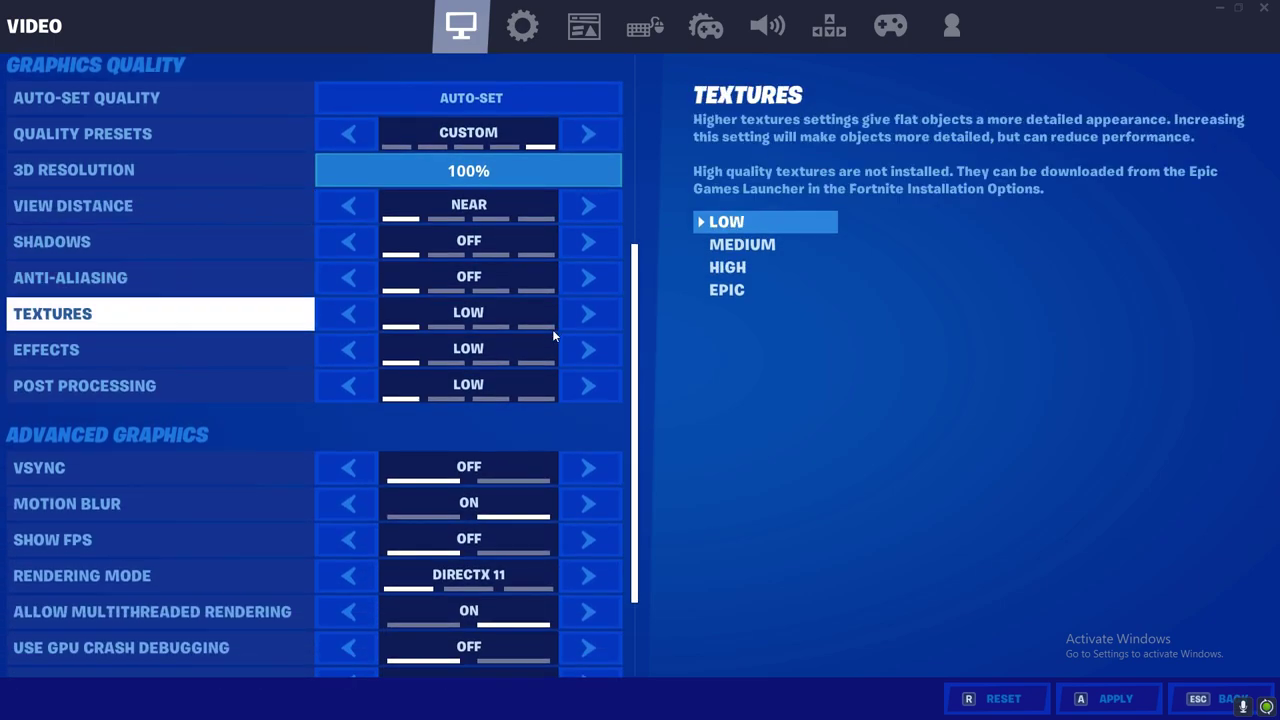
scroll(558, 418, down, 2)
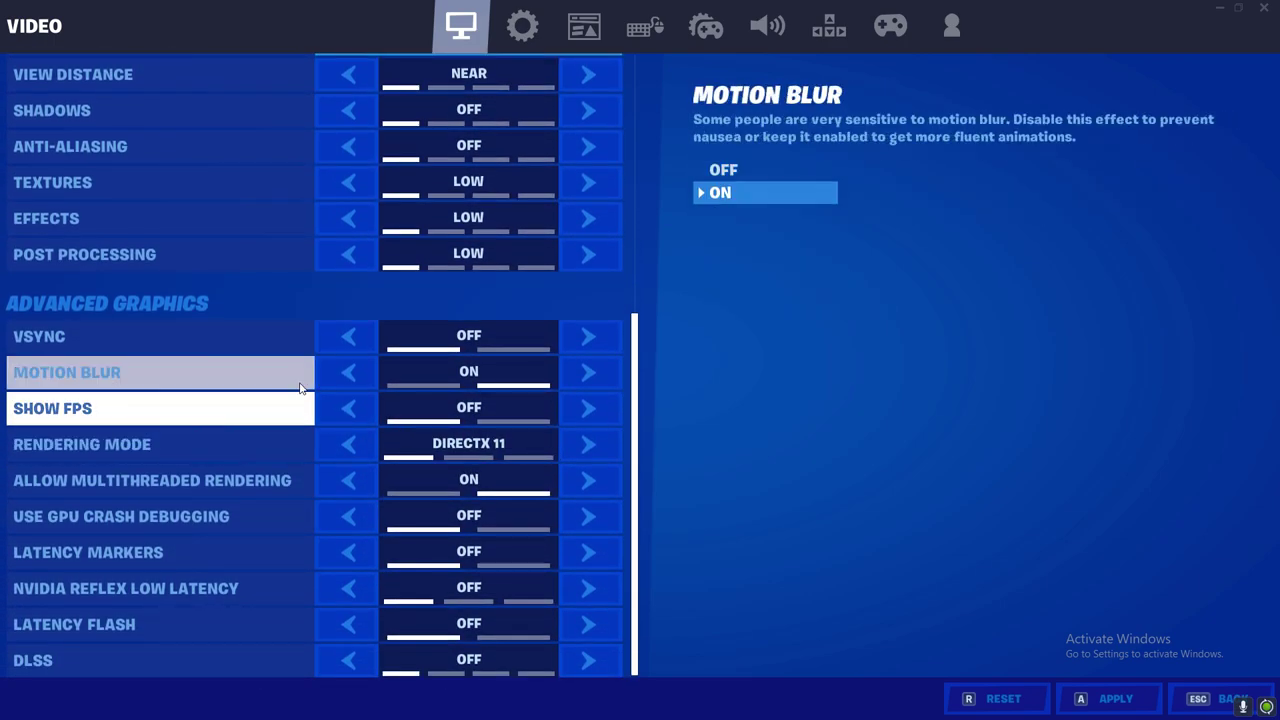
click(594, 448)
click(888, 530)
click(890, 527)
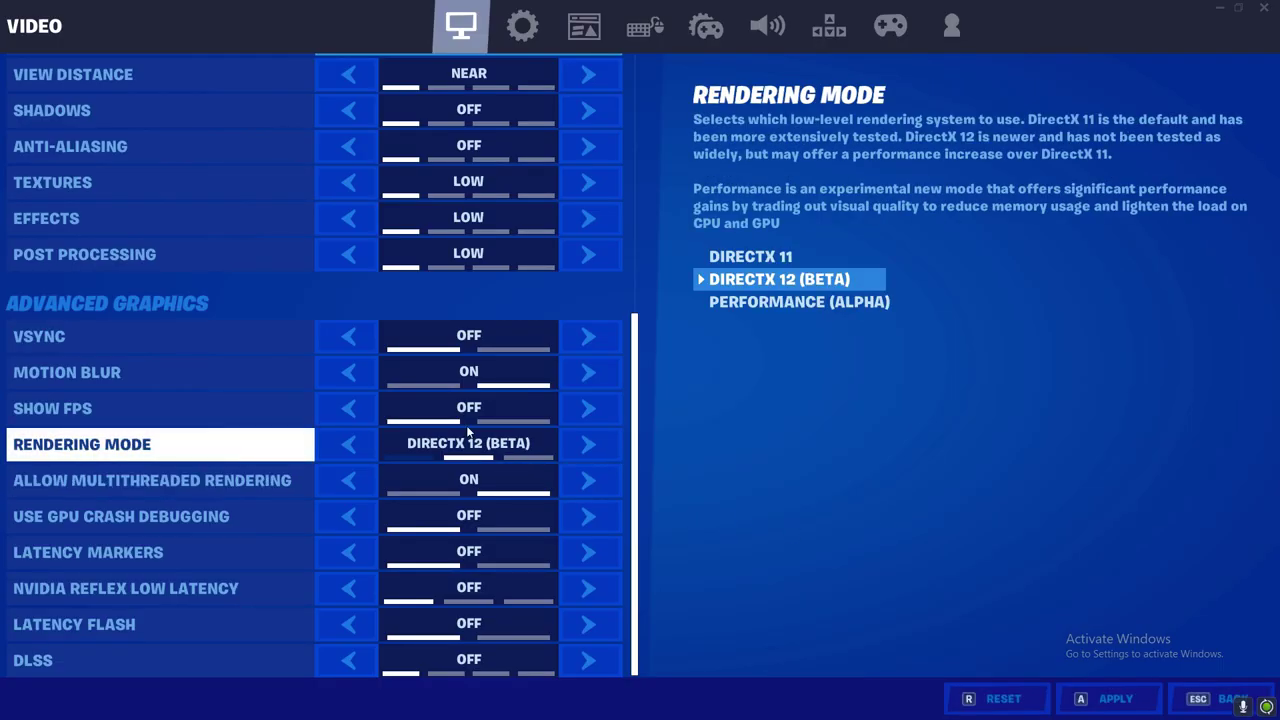
click(340, 373)
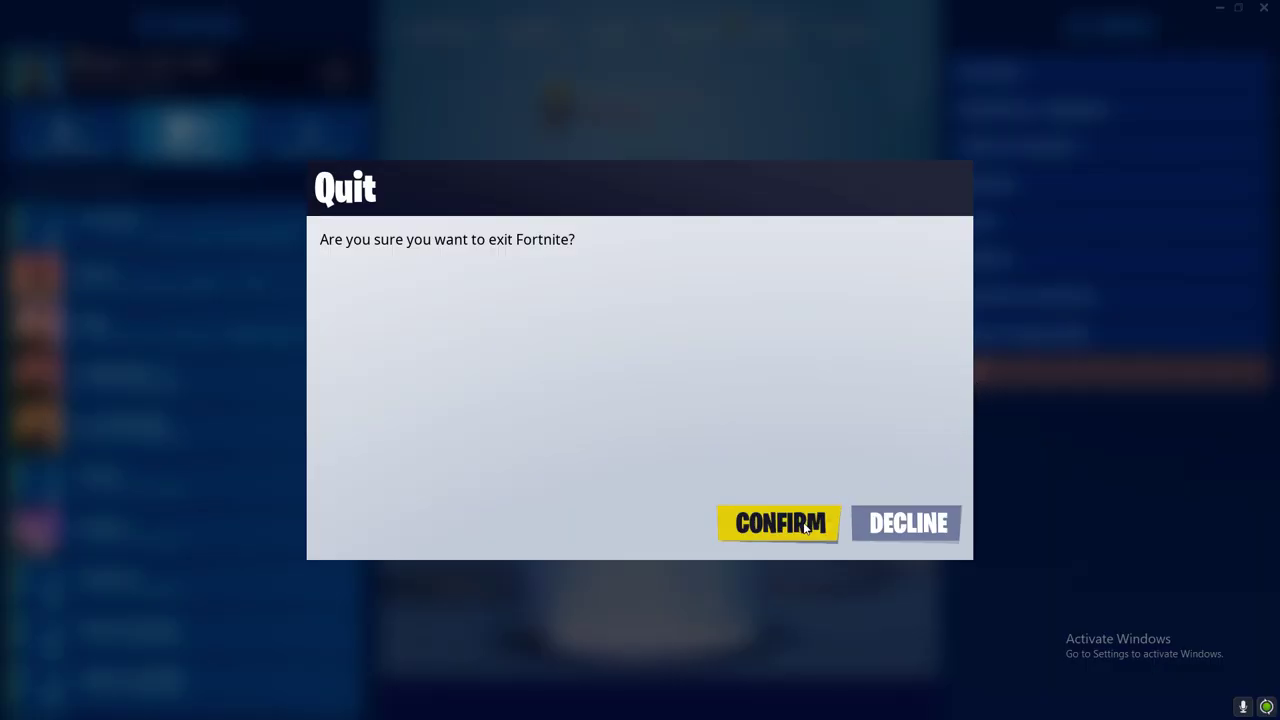
Restart Fortnite and review the video settings from the lobby, checking the graphics quality and advanced graphics options.
click(805, 526)
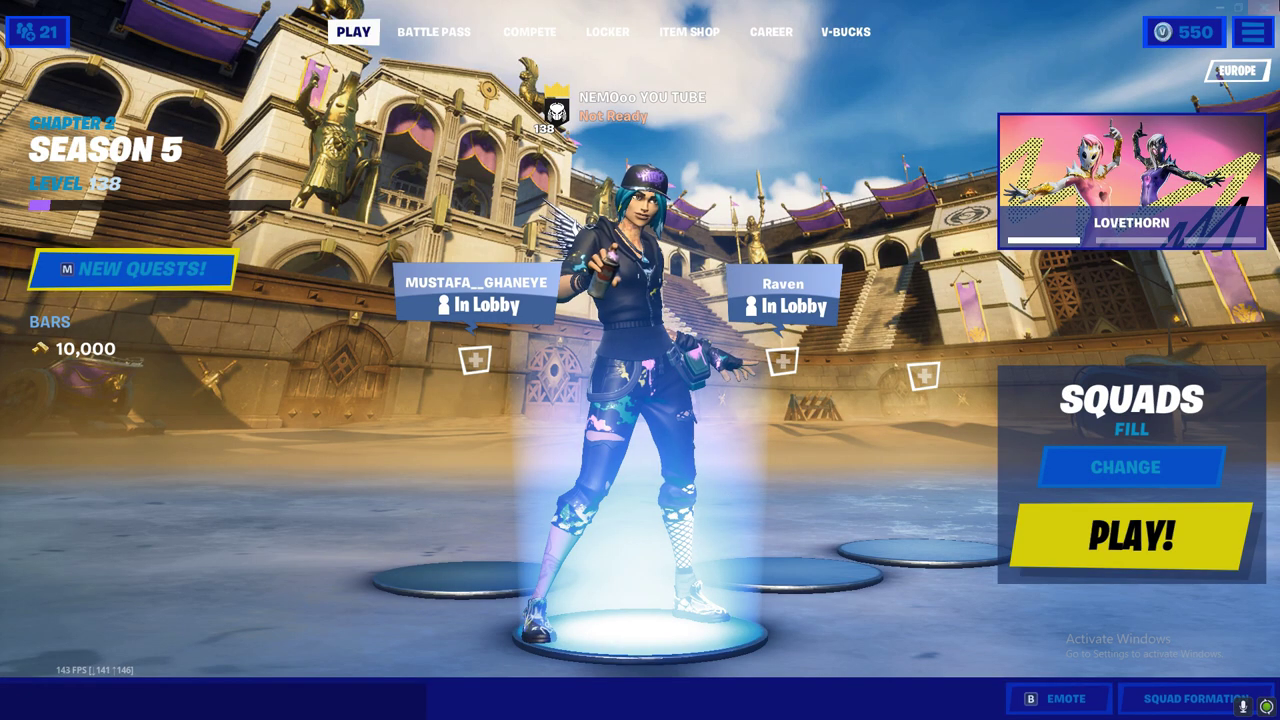
click(1268, 44)
click(1056, 77)
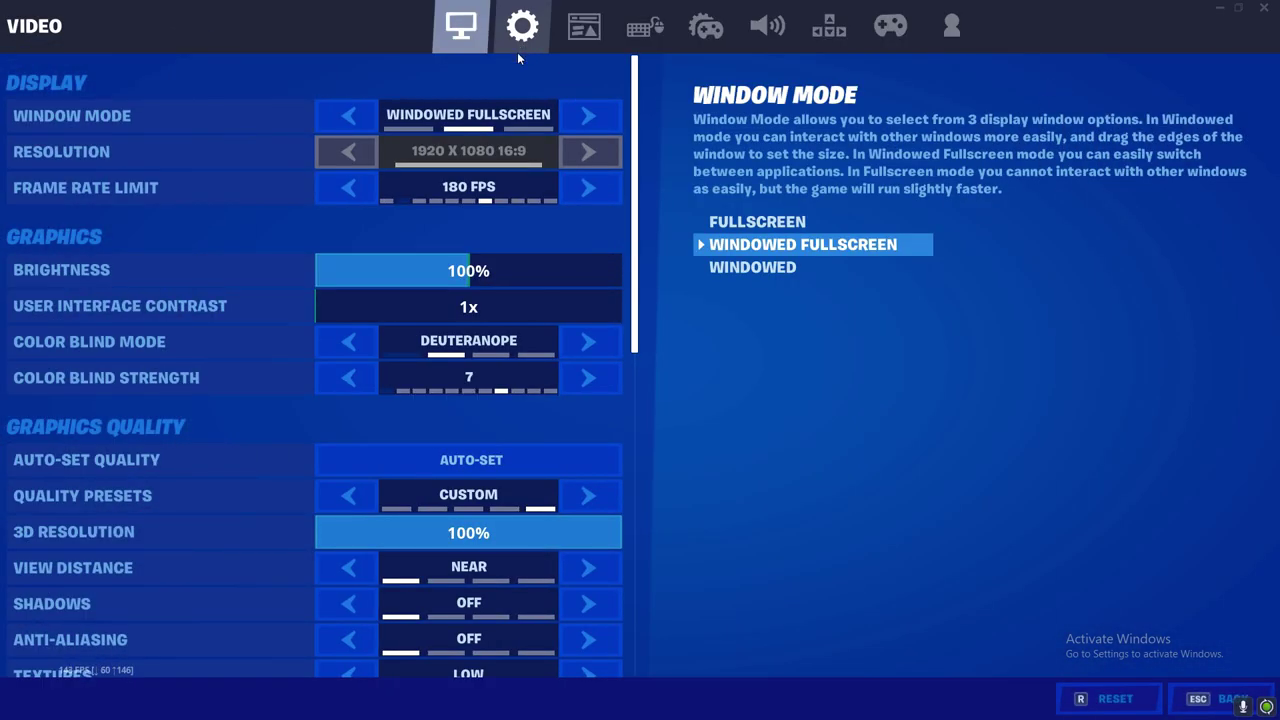
scroll(500, 277, down, 8)
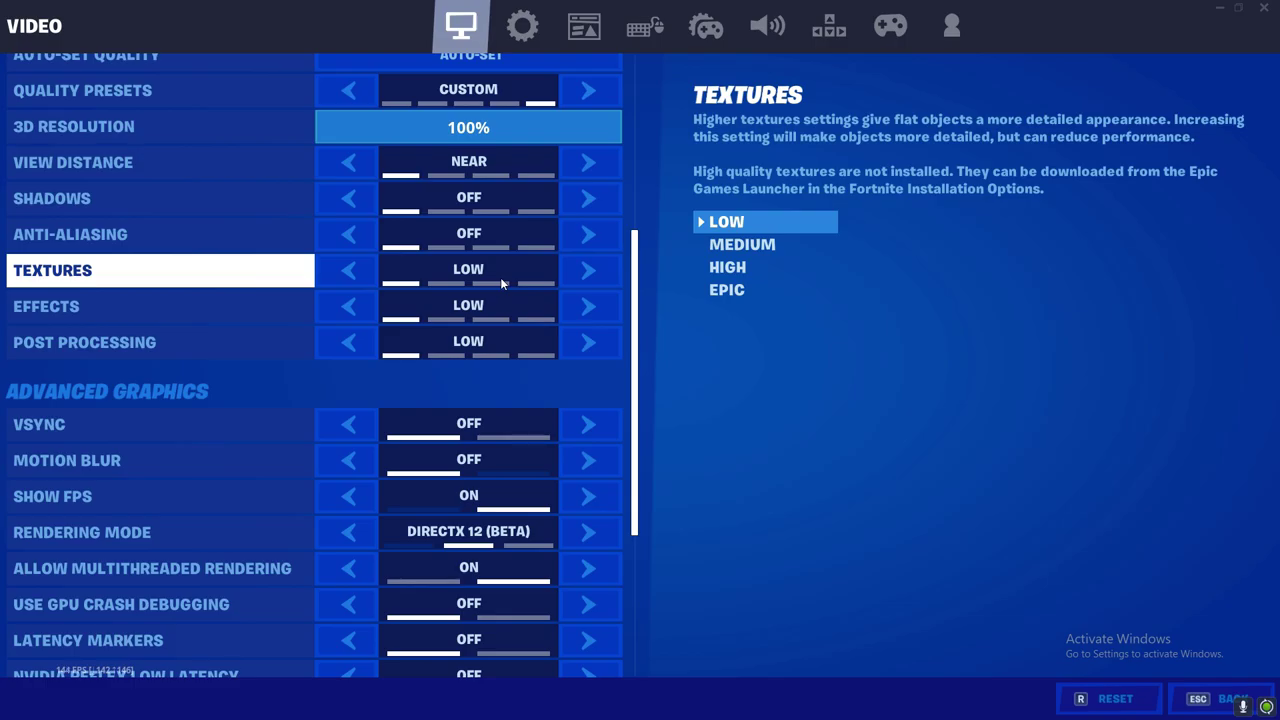
key(Escape)
Change the game mode from the lobby to Solo and start a match.
click(1093, 461)
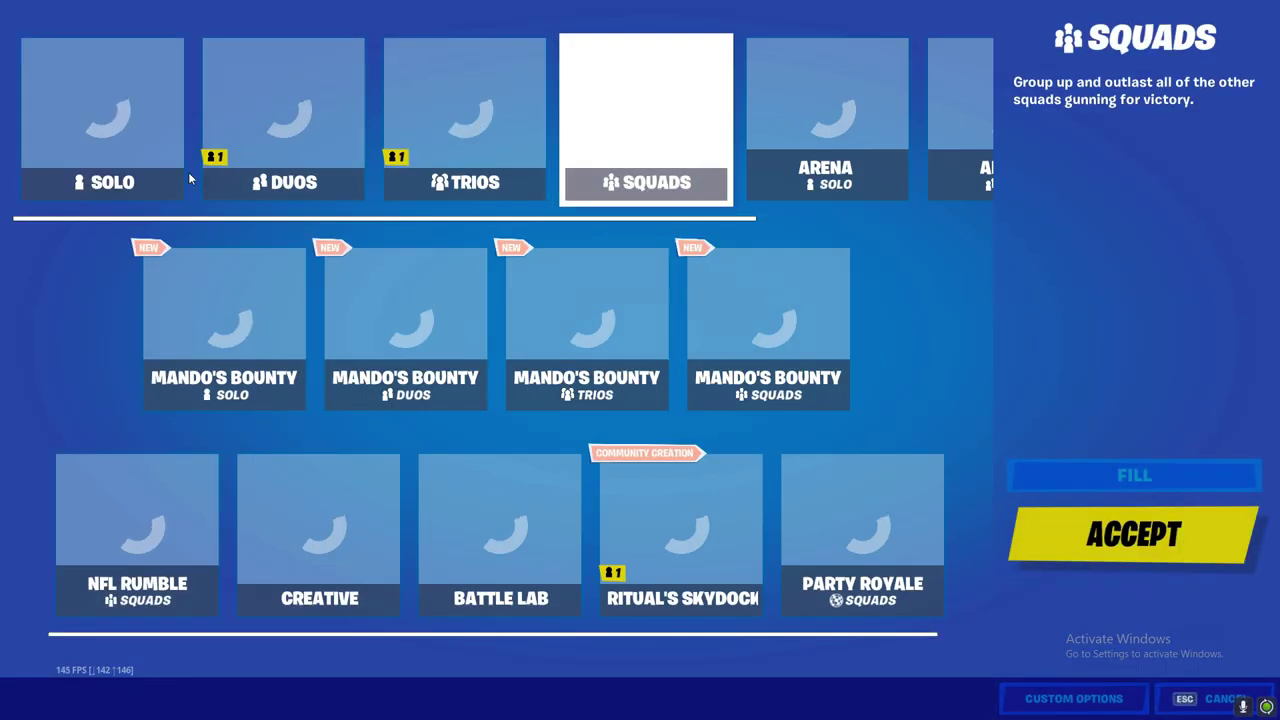
click(150, 165)
click(1114, 549)
click(1154, 563)
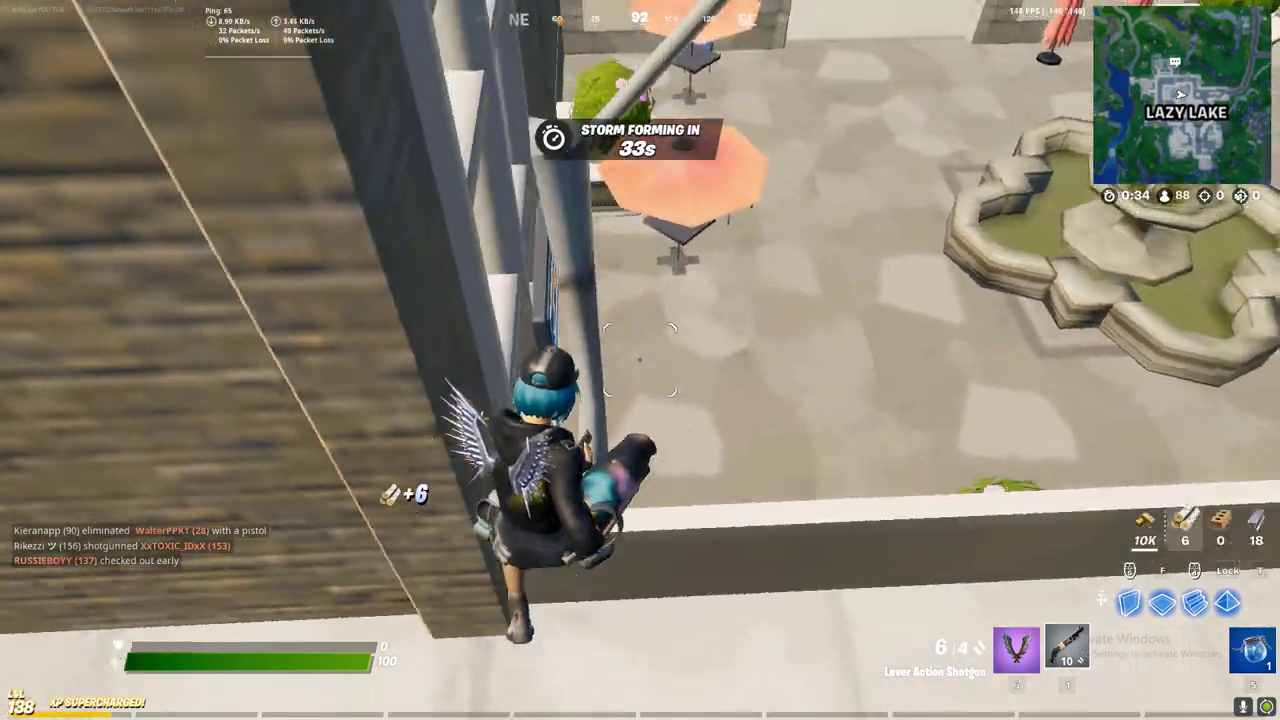
key(w)
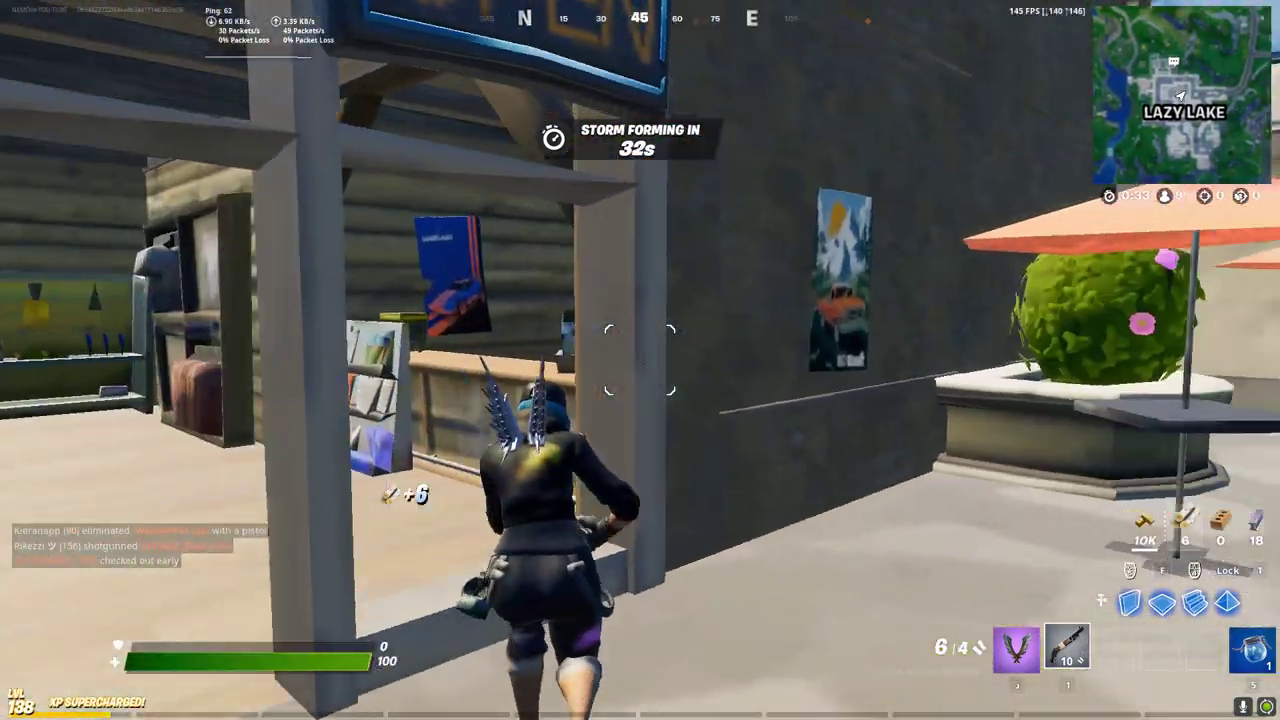
key(w)
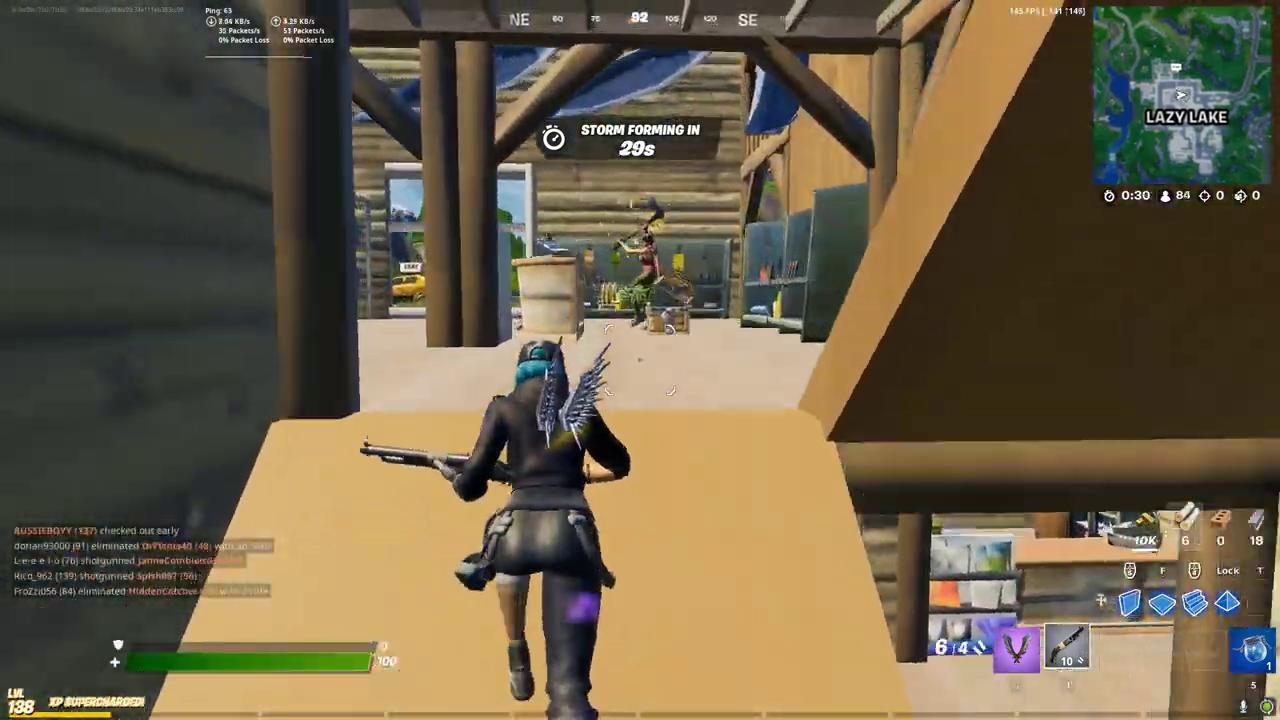
key(w)
click(640, 360)
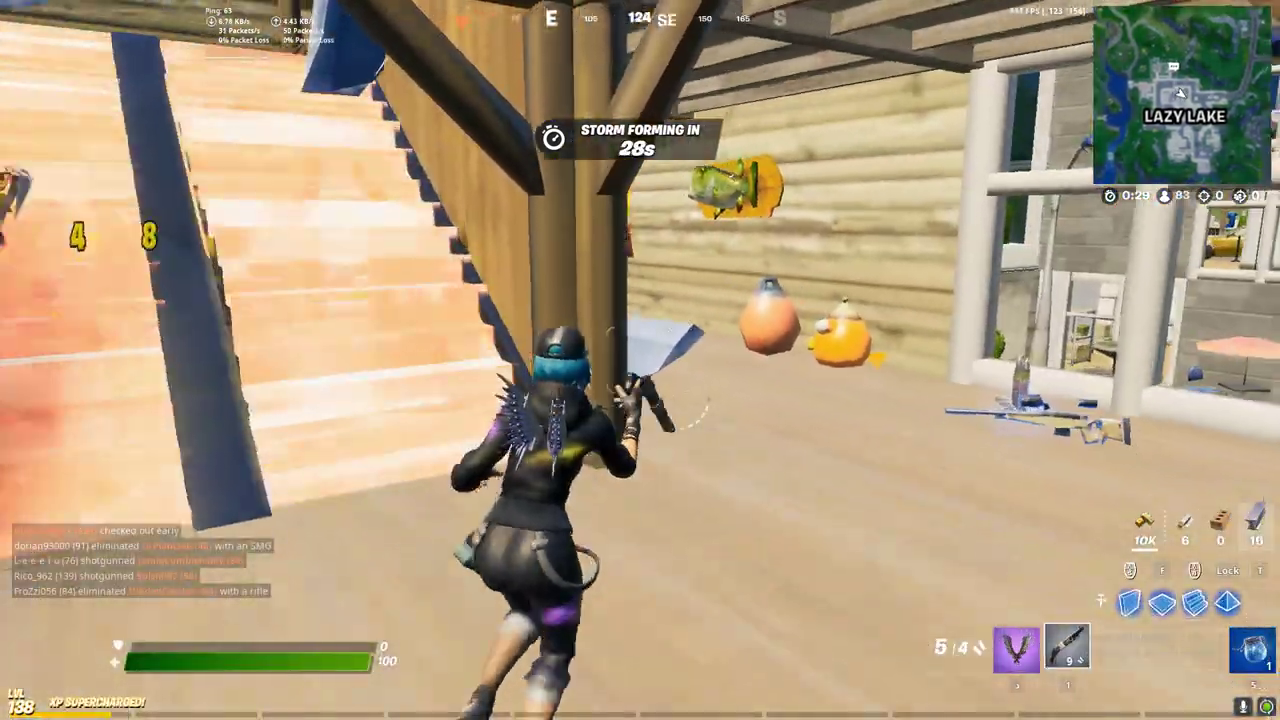
key(g)
key(w)
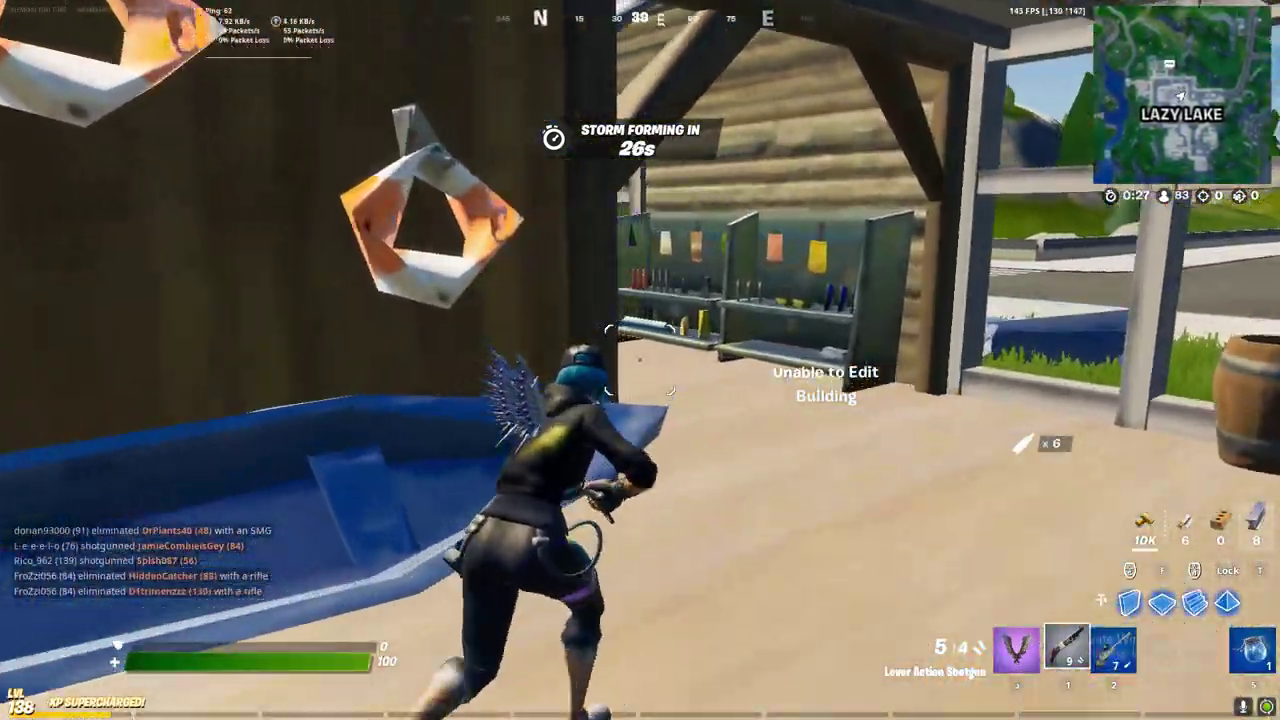
click(640, 360)
key(w)
key(r)
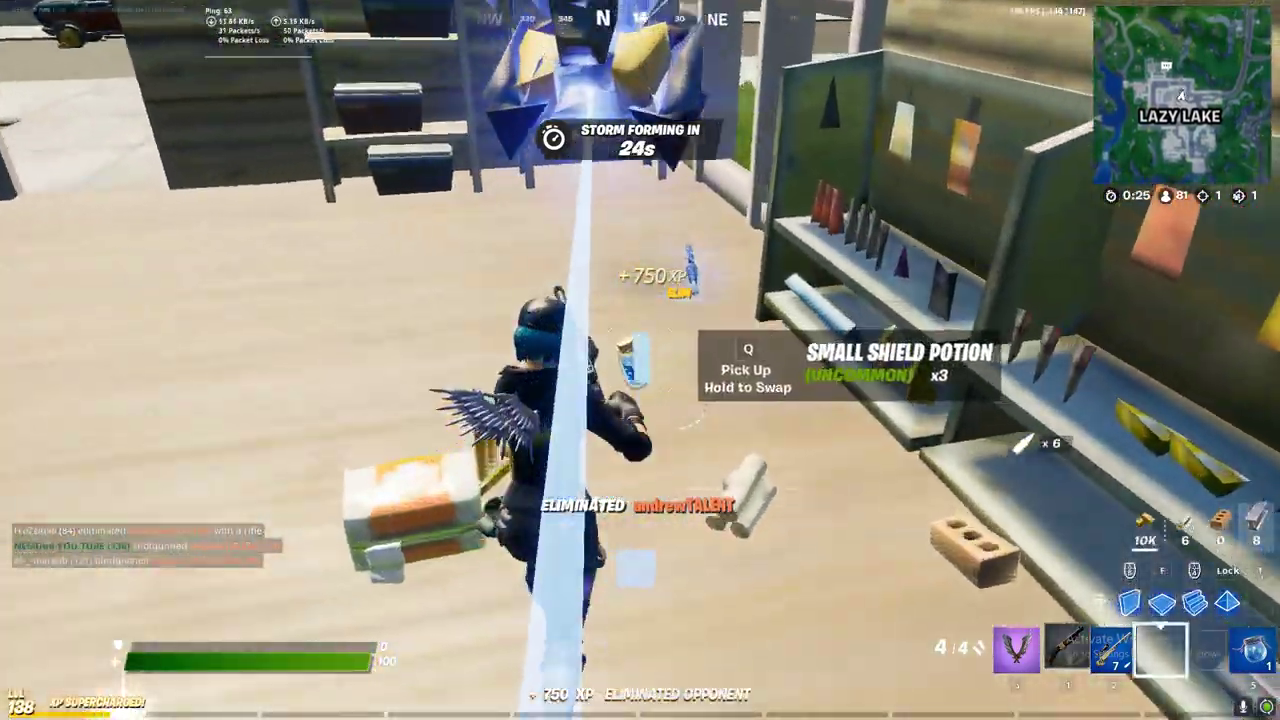
key(q)
key(q)
key(w)
key(q)
key(4)
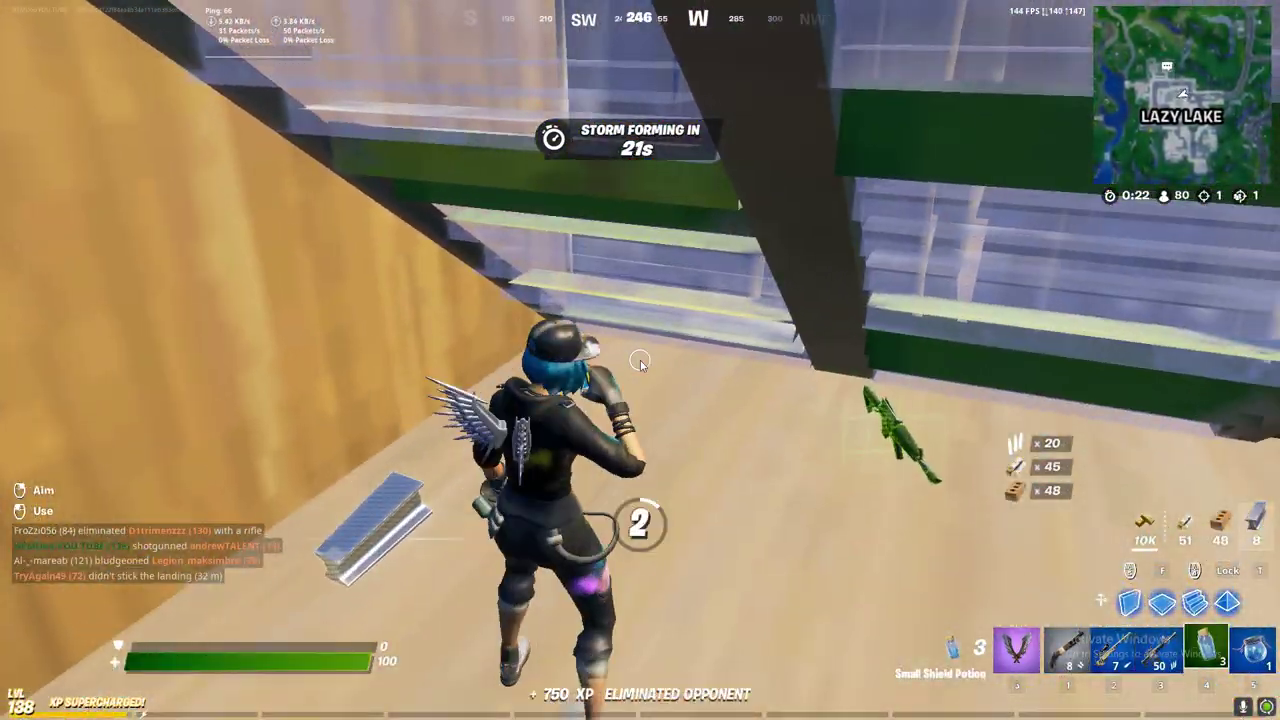
key(Tab)
drag(1020, 572, 932, 572)
key(Tab)
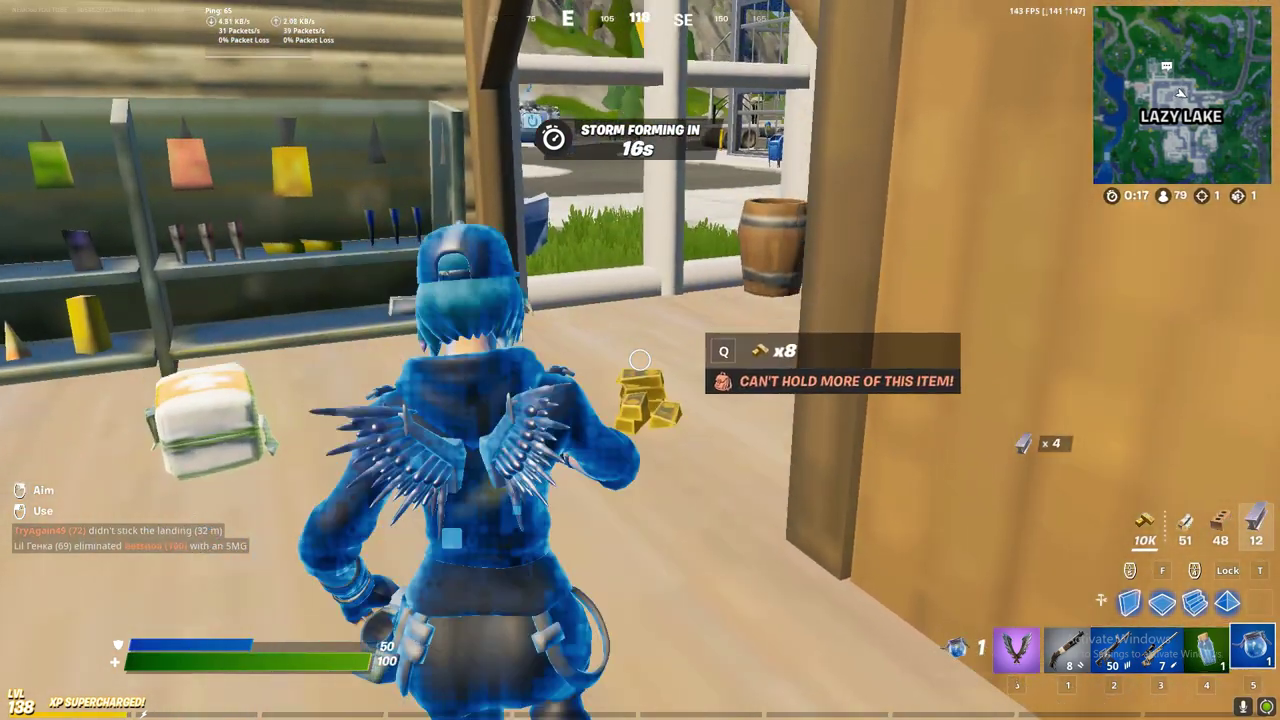
click(640, 360)
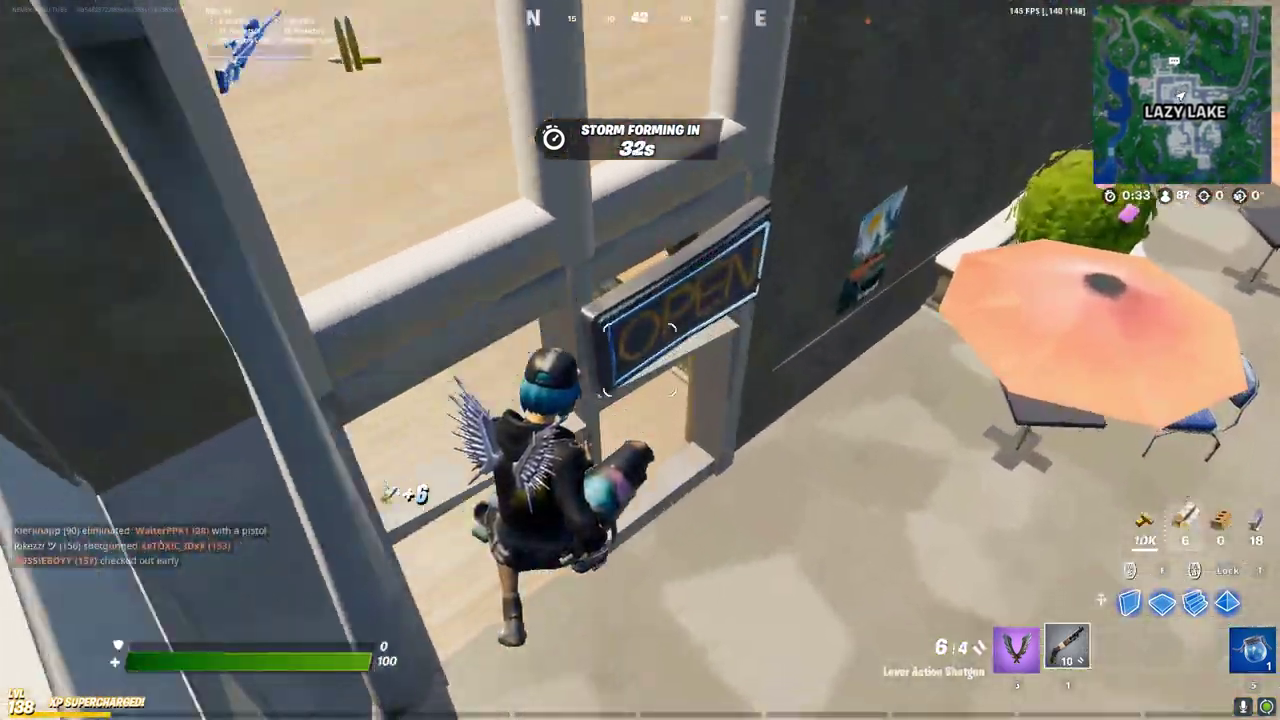
key(w)
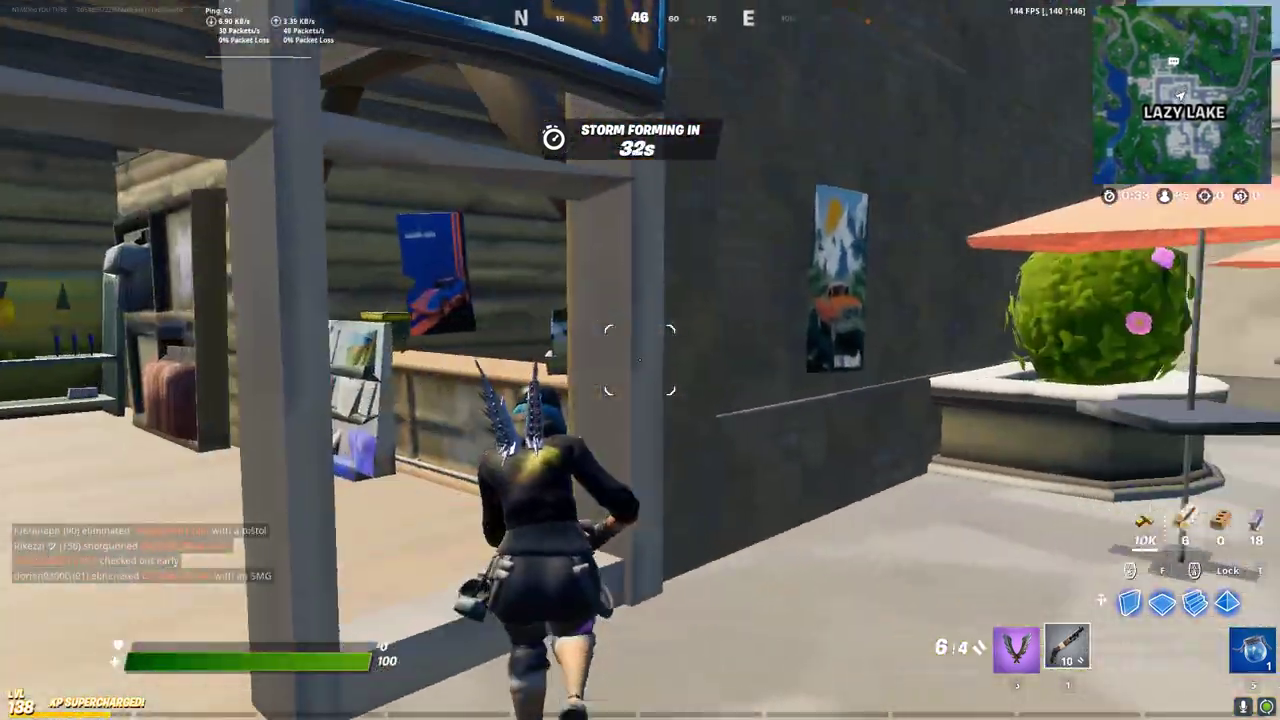
key(w)
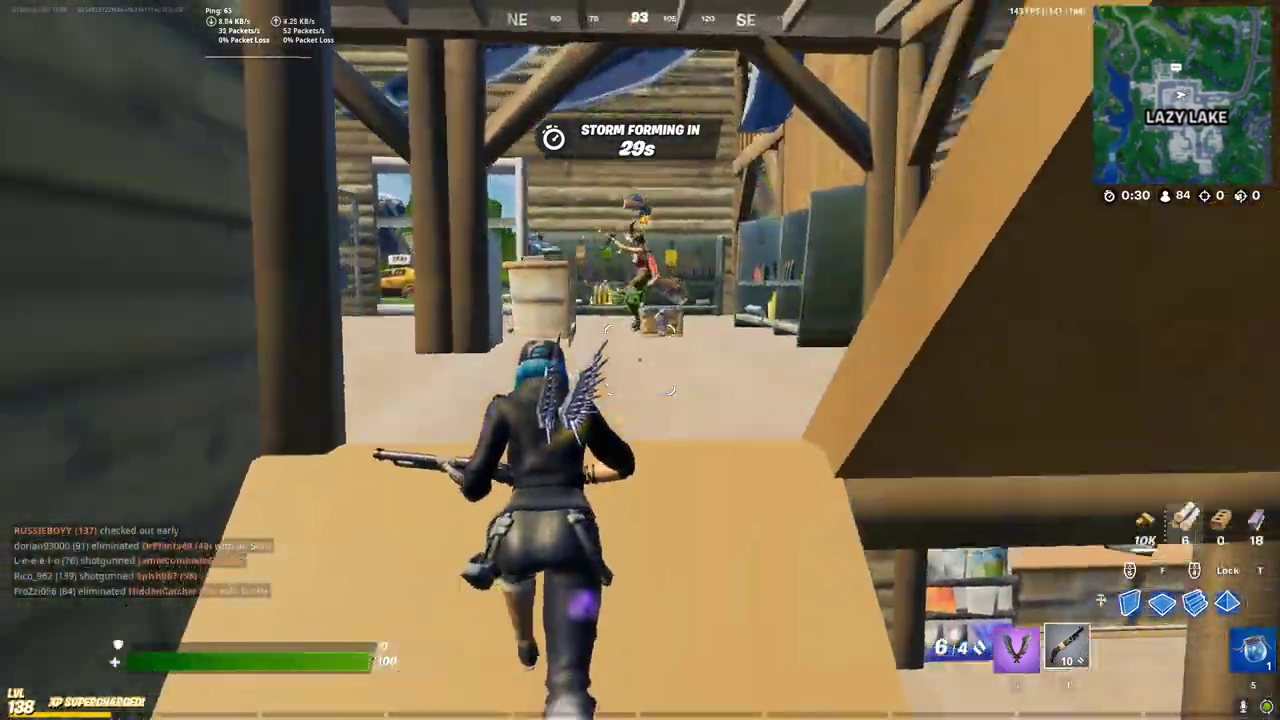
click(640, 360)
key(w)
click(640, 360)
key(1)
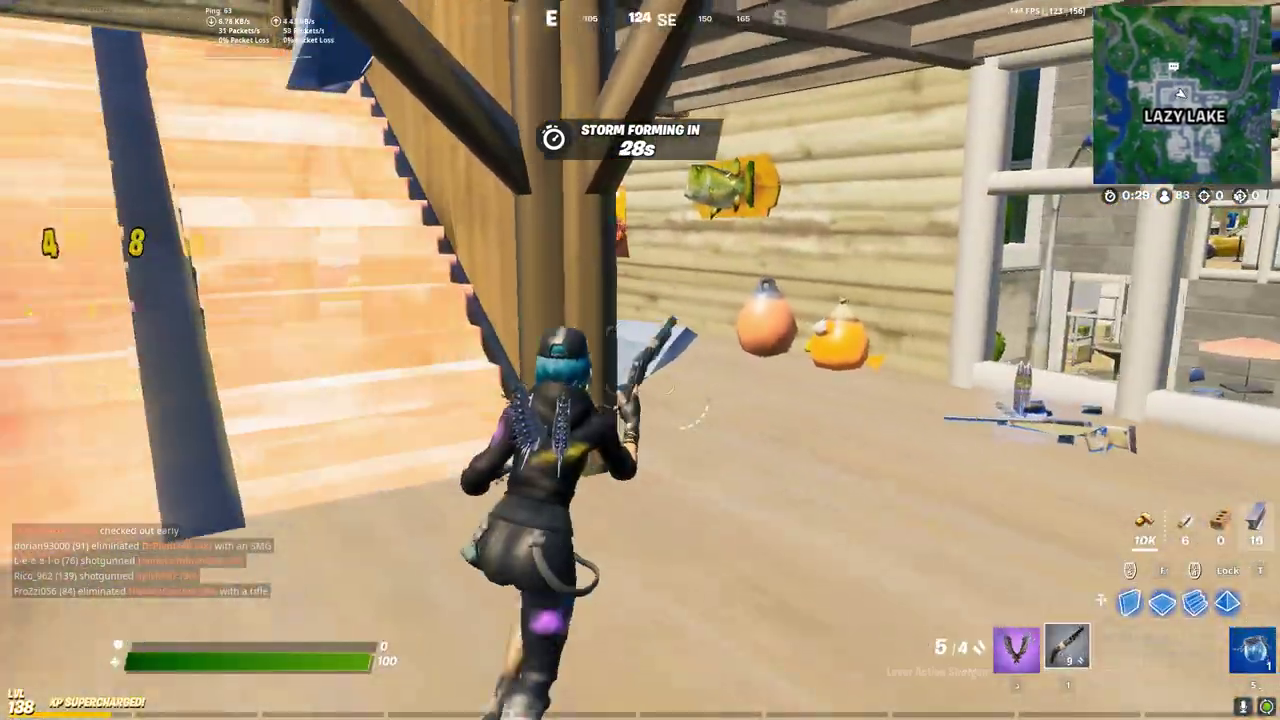
key(q)
key(w)
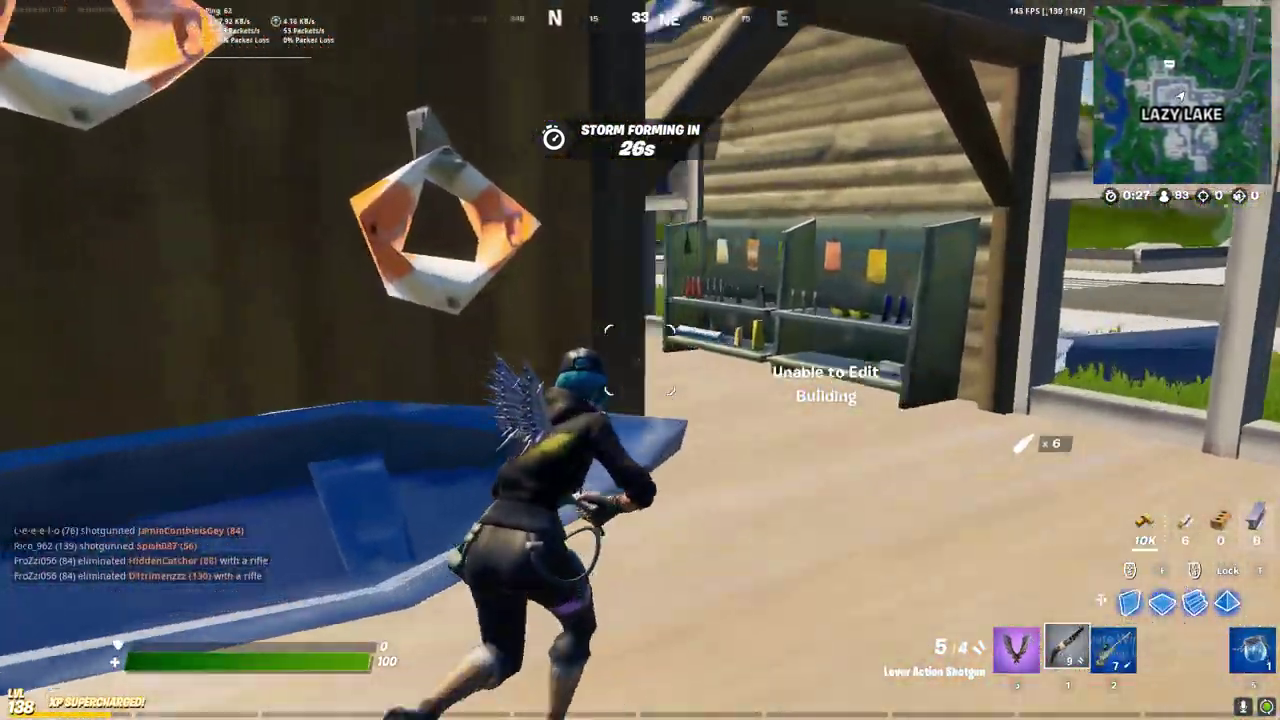
click(640, 360)
key(w)
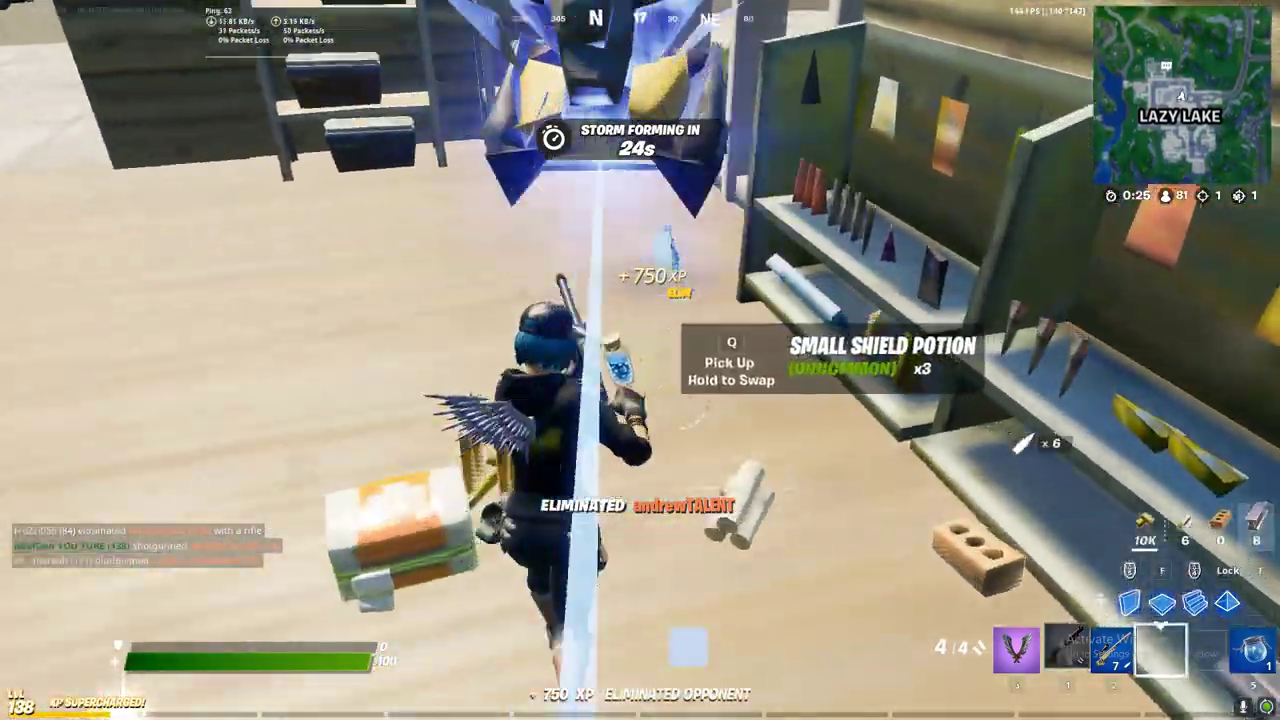
Pick up the Small Shield Potions, rearrange the weapons in the inventory and drink a shield potion.
key(q)
key(4)
key(w)
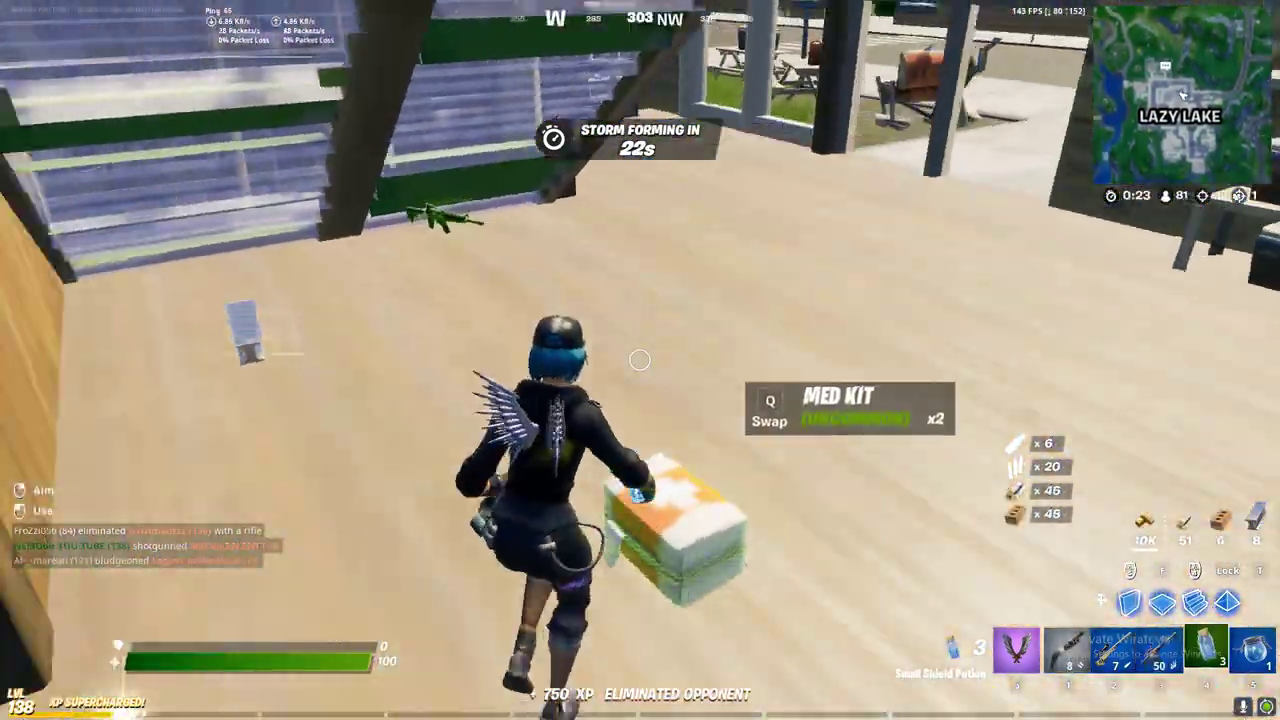
click(640, 360)
key(Tab)
drag(1023, 574, 904, 599)
key(Tab)
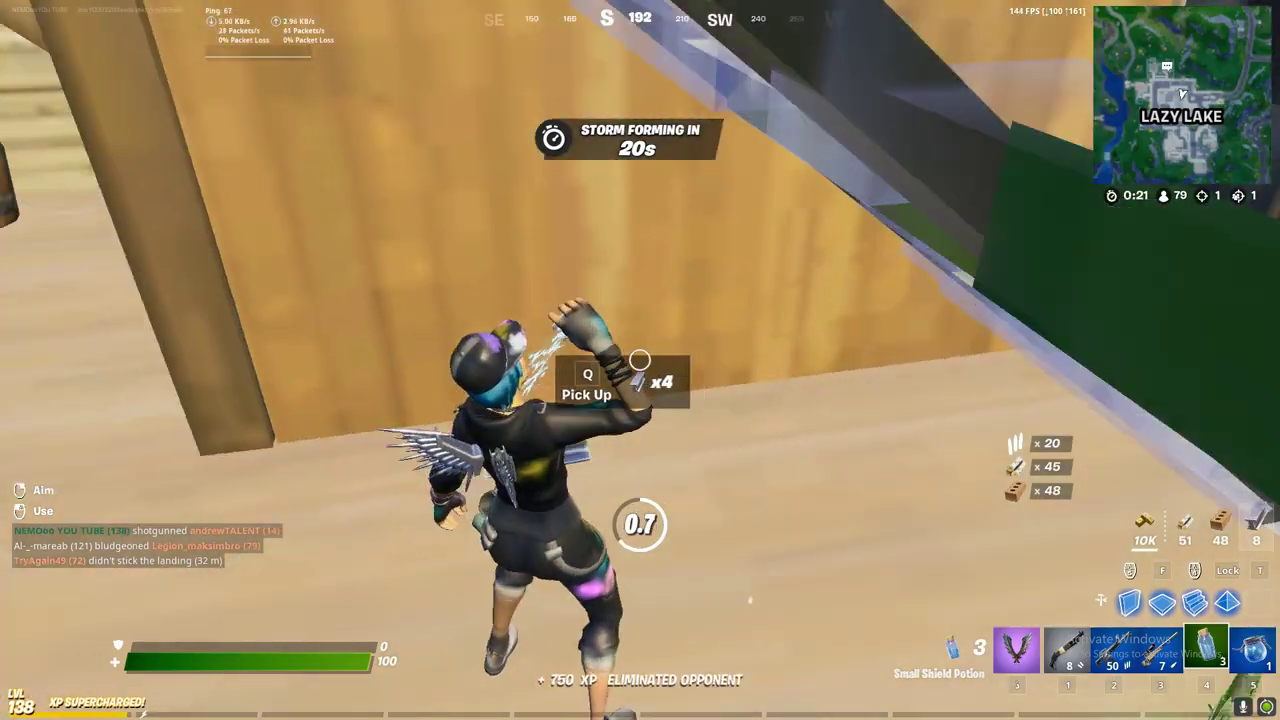
click(640, 360)
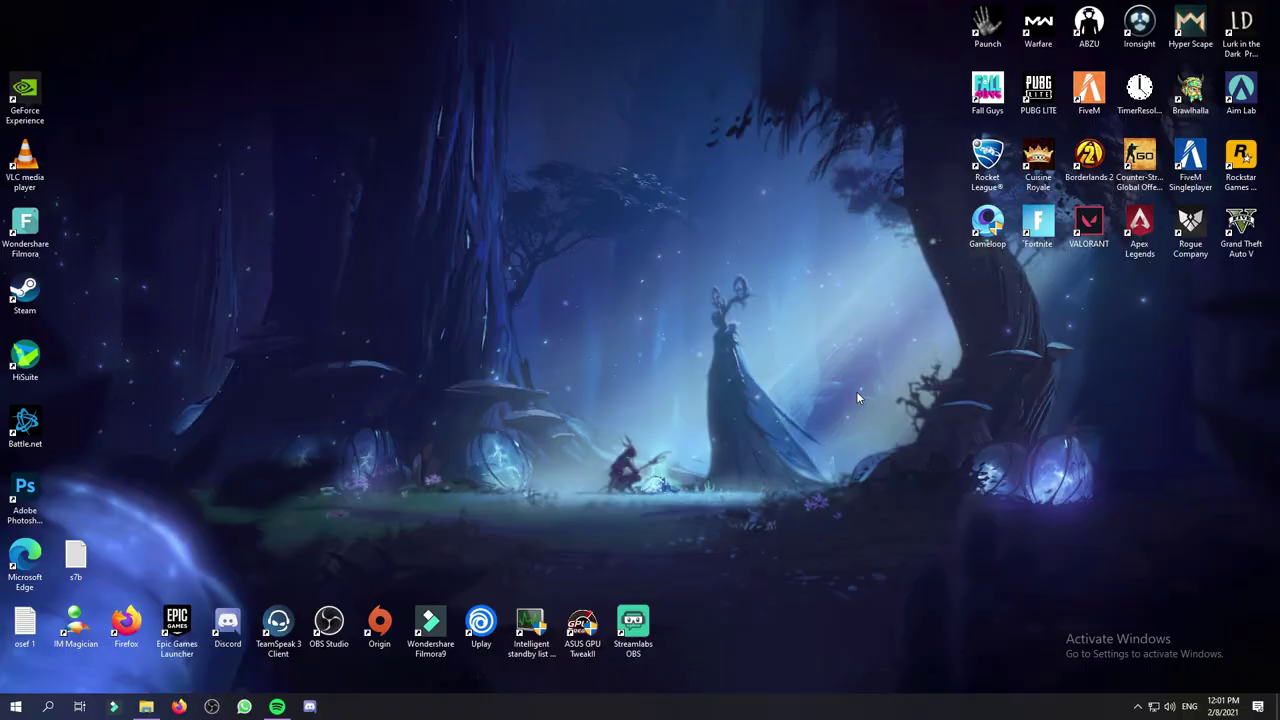
Open the %localappdata% folder from the Windows desktop and delete the FortniteGame folder.
key(super+r)
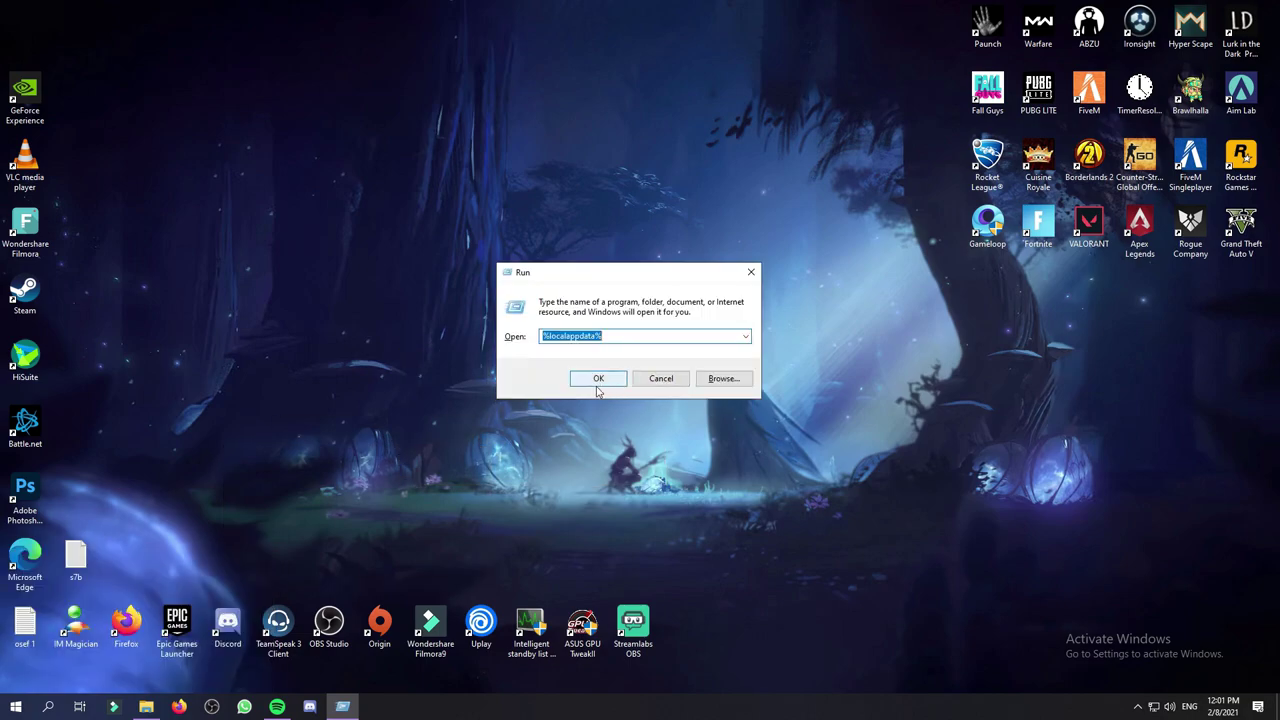
click(600, 378)
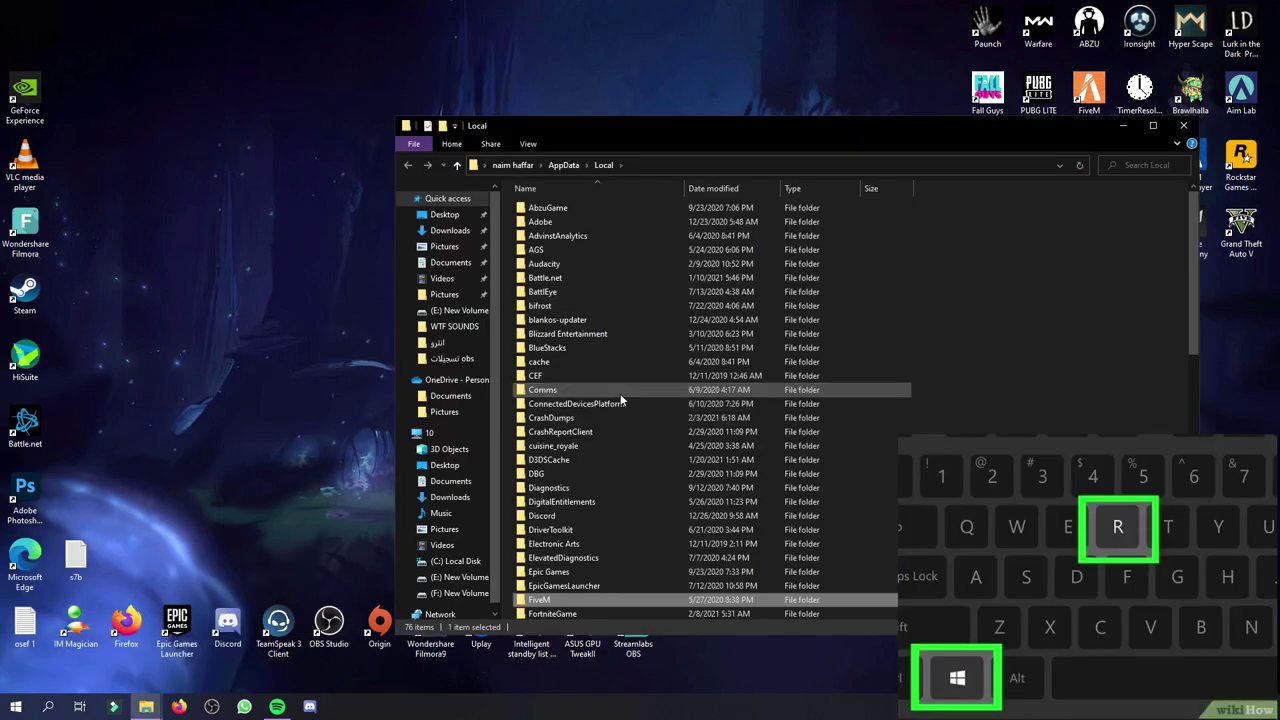
click(590, 600)
scroll(590, 607, down, 2)
click(578, 546)
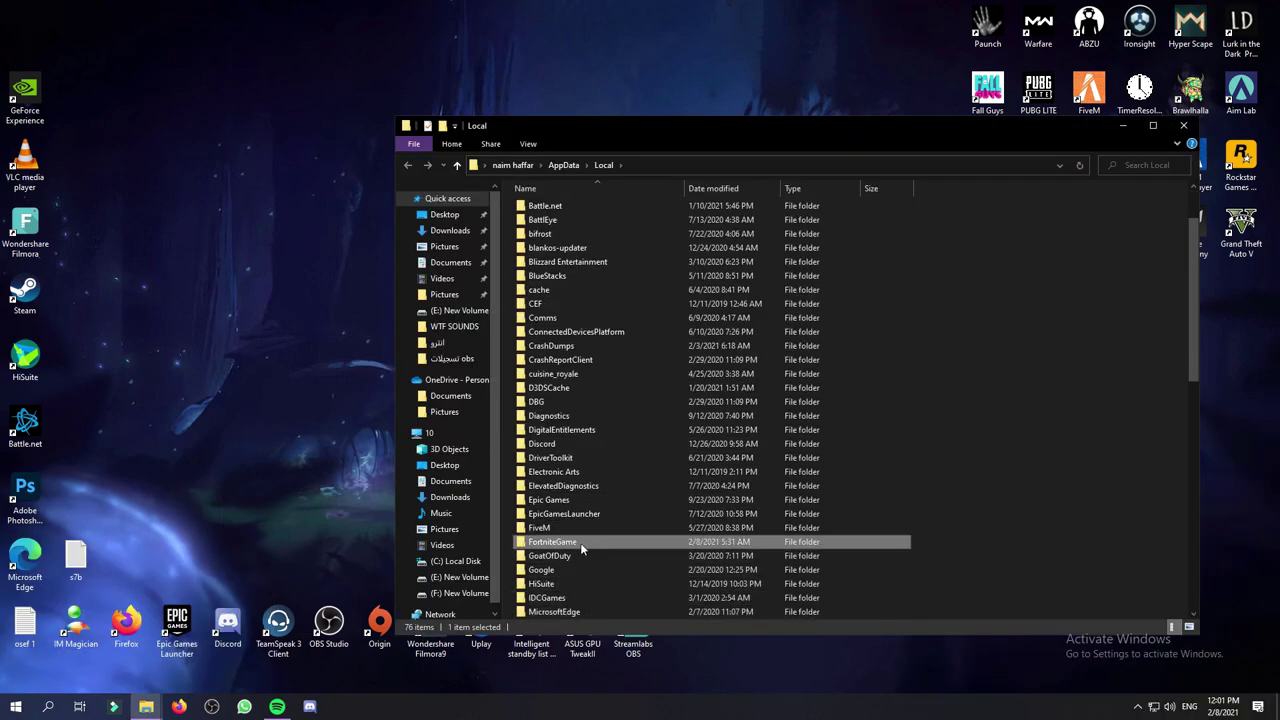
key(Delete)
Close the folder window, relaunch Fortnite from the desktop and decline automatically applying the best settings.
click(1180, 126)
right_click(729, 210)
click(783, 255)
double_click(1034, 245)
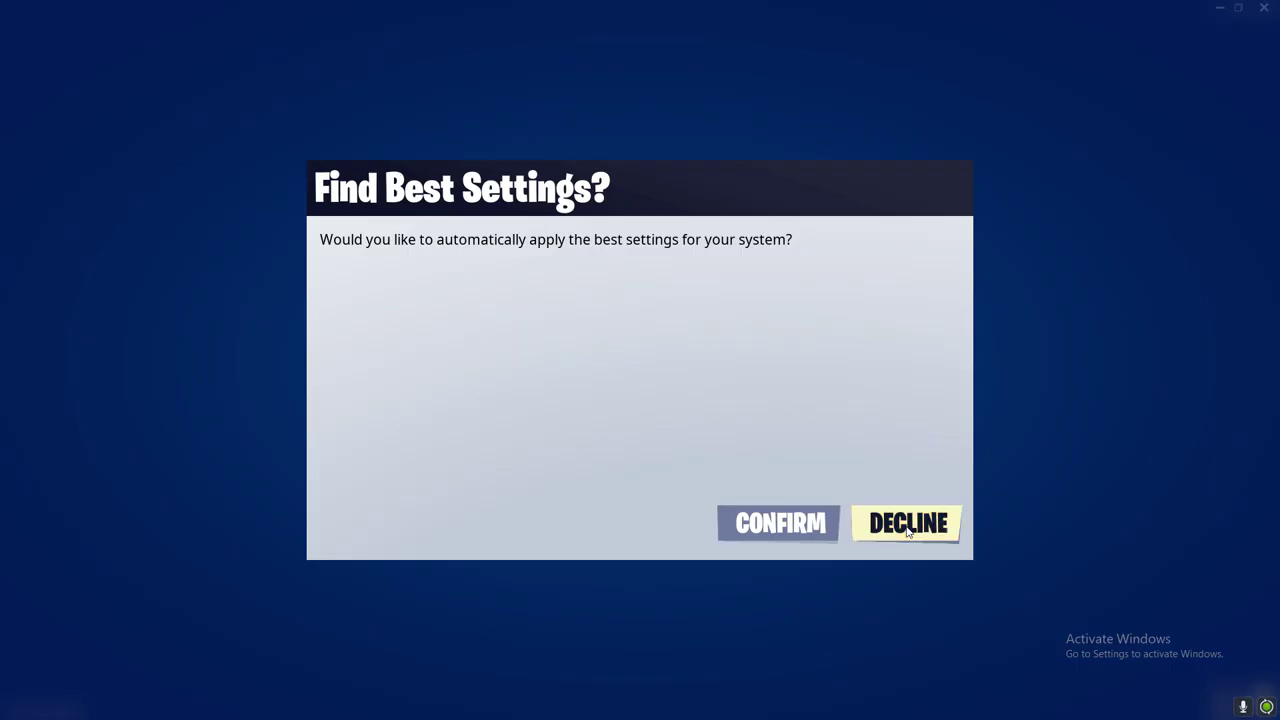
click(908, 530)
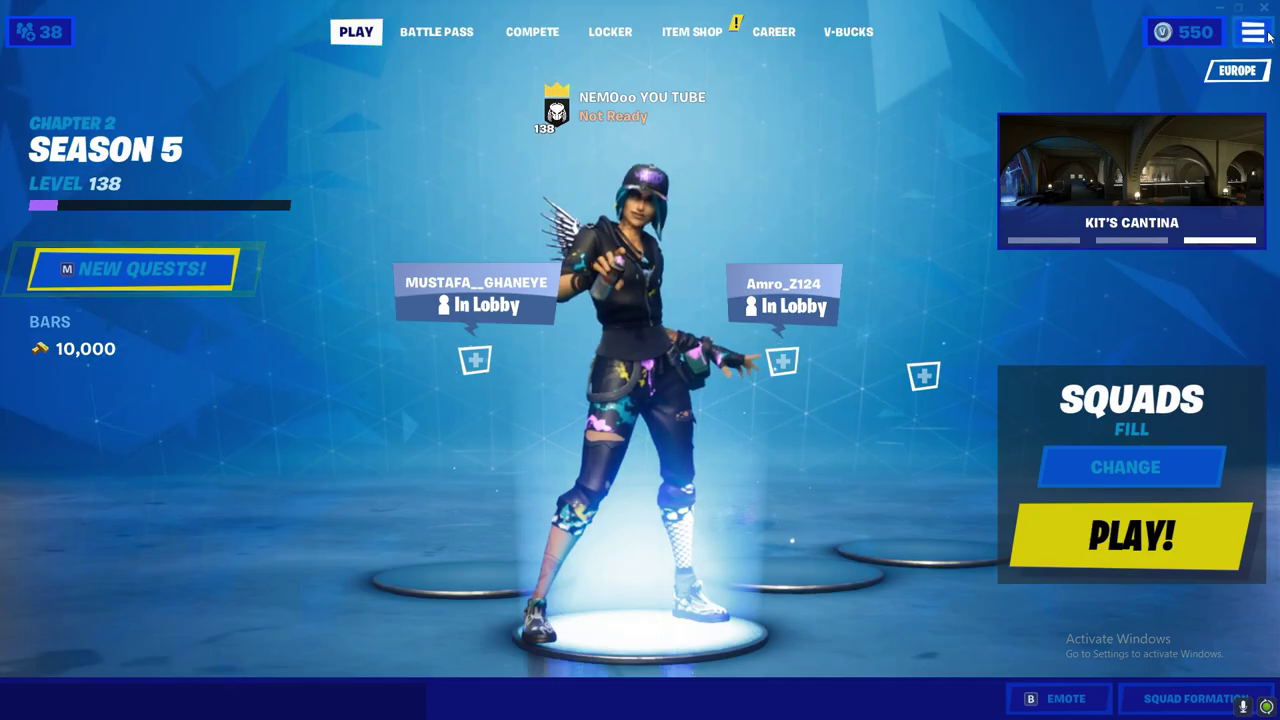
Open the video settings from the lobby and set the frame rate limit to 180 FPS.
key(Escape)
click(1106, 72)
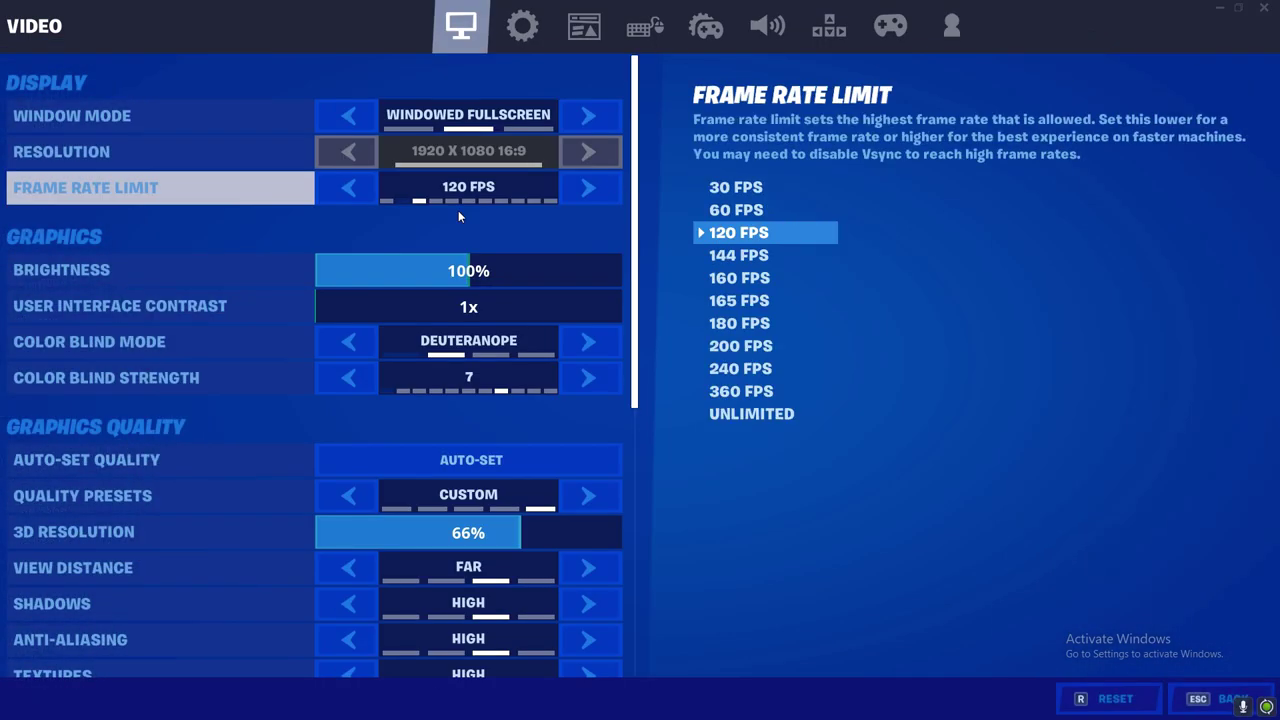
click(599, 192)
click(599, 192)
click(599, 192)
click(599, 192)
Set 3D resolution to 100%, view distance to Near and shadows to Off in the graphics quality settings.
scroll(566, 295, down, 4)
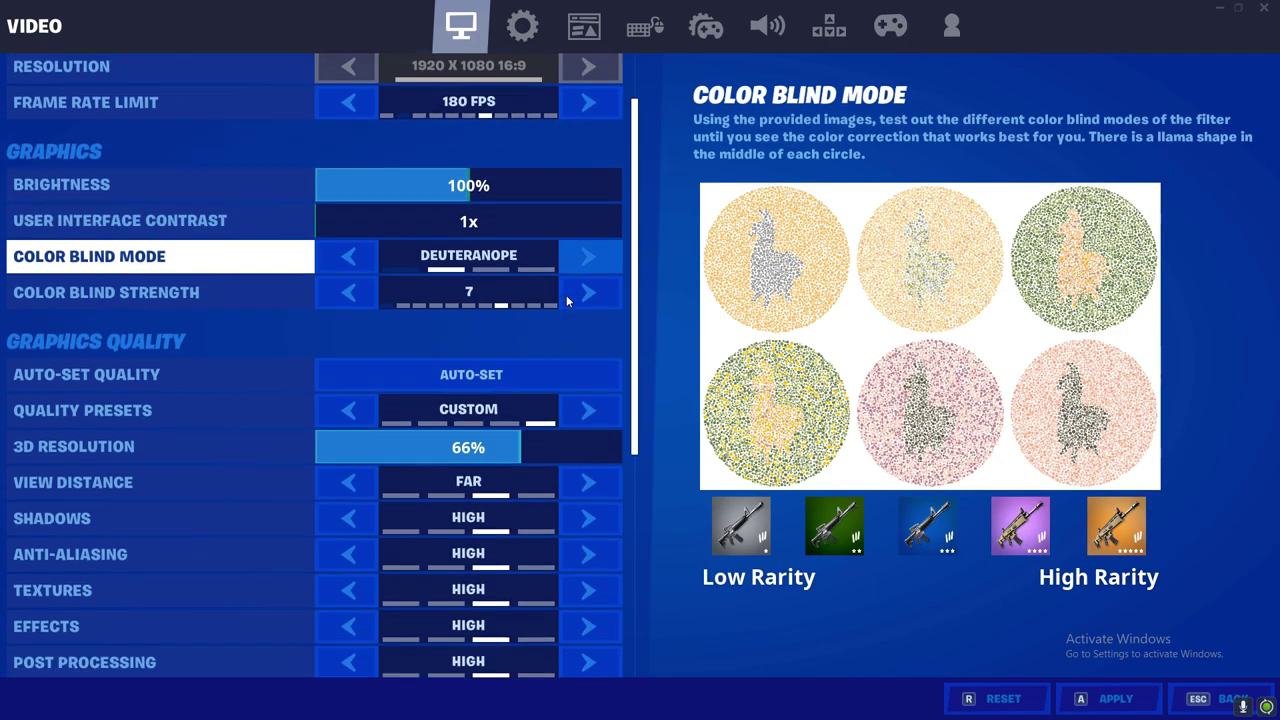
click(600, 341)
click(588, 375)
click(588, 375)
click(588, 411)
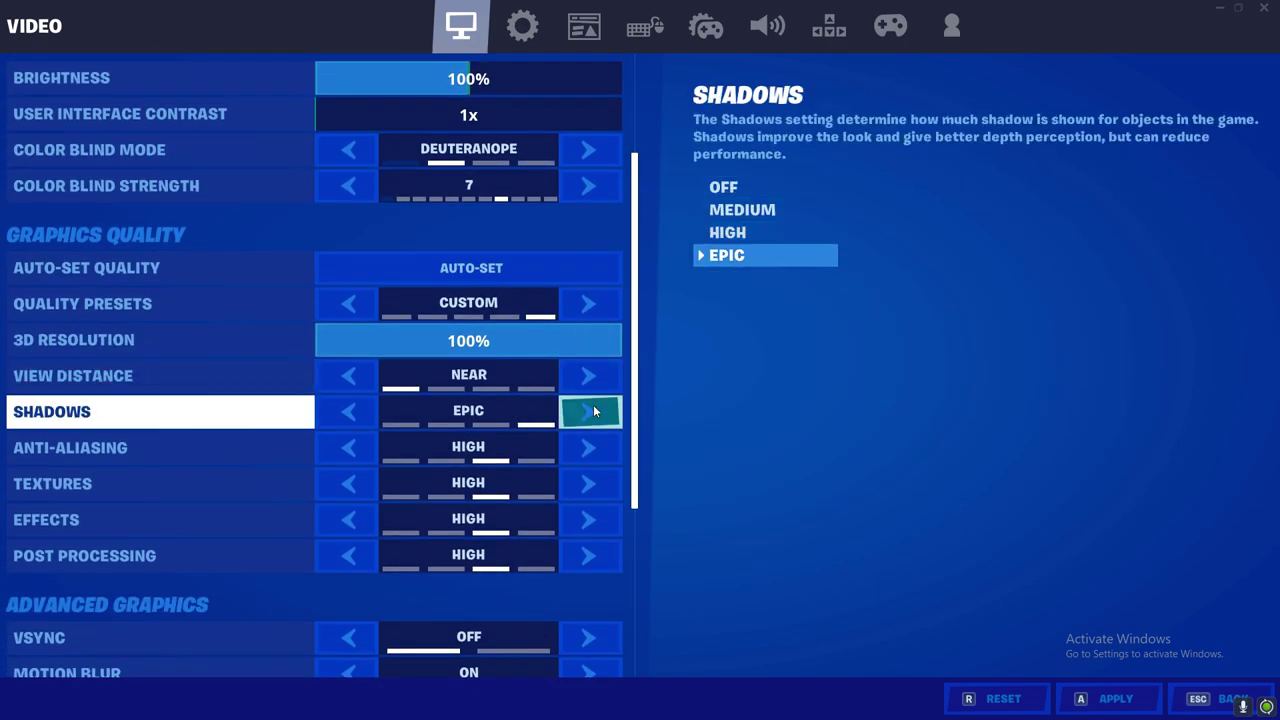
click(588, 411)
Turn anti-aliasing off and set textures, effects and post processing to Low.
click(588, 447)
click(588, 447)
click(588, 483)
click(588, 483)
click(588, 519)
click(588, 519)
click(588, 550)
click(588, 550)
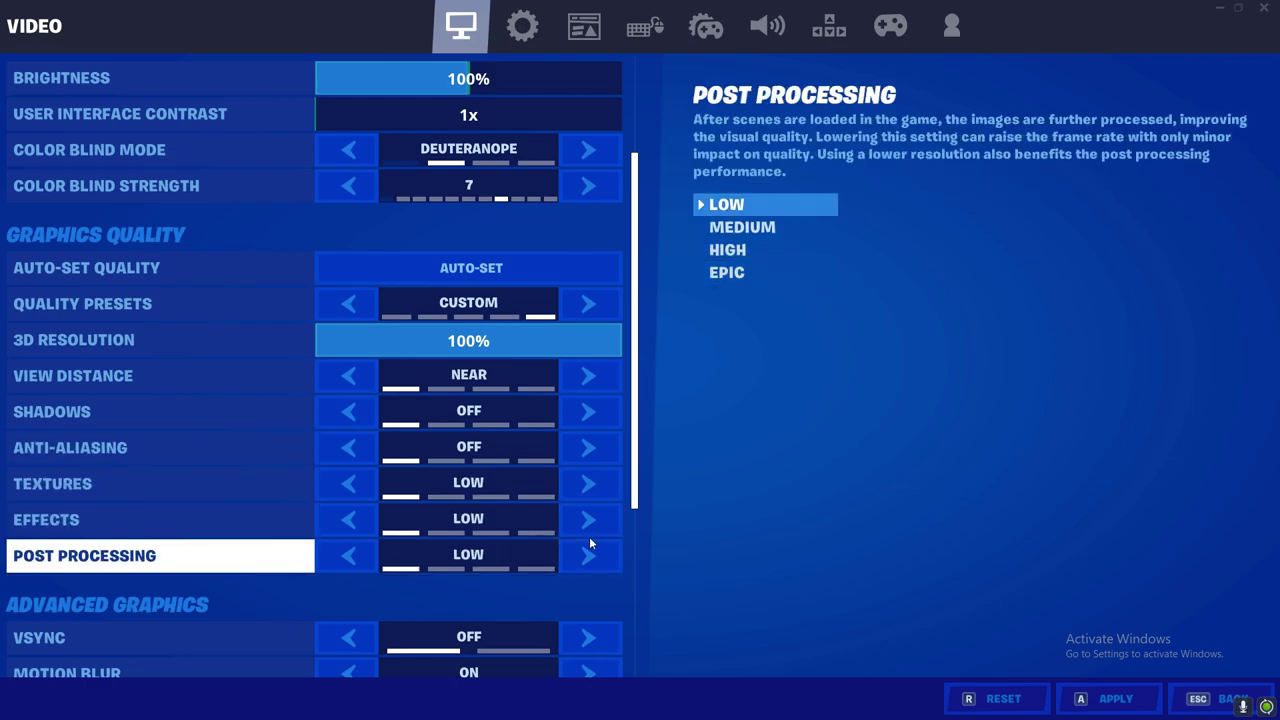
Turn off motion blur and multithreaded rendering in the advanced graphics settings.
scroll(589, 536, down, 1)
scroll(589, 534, down, 3)
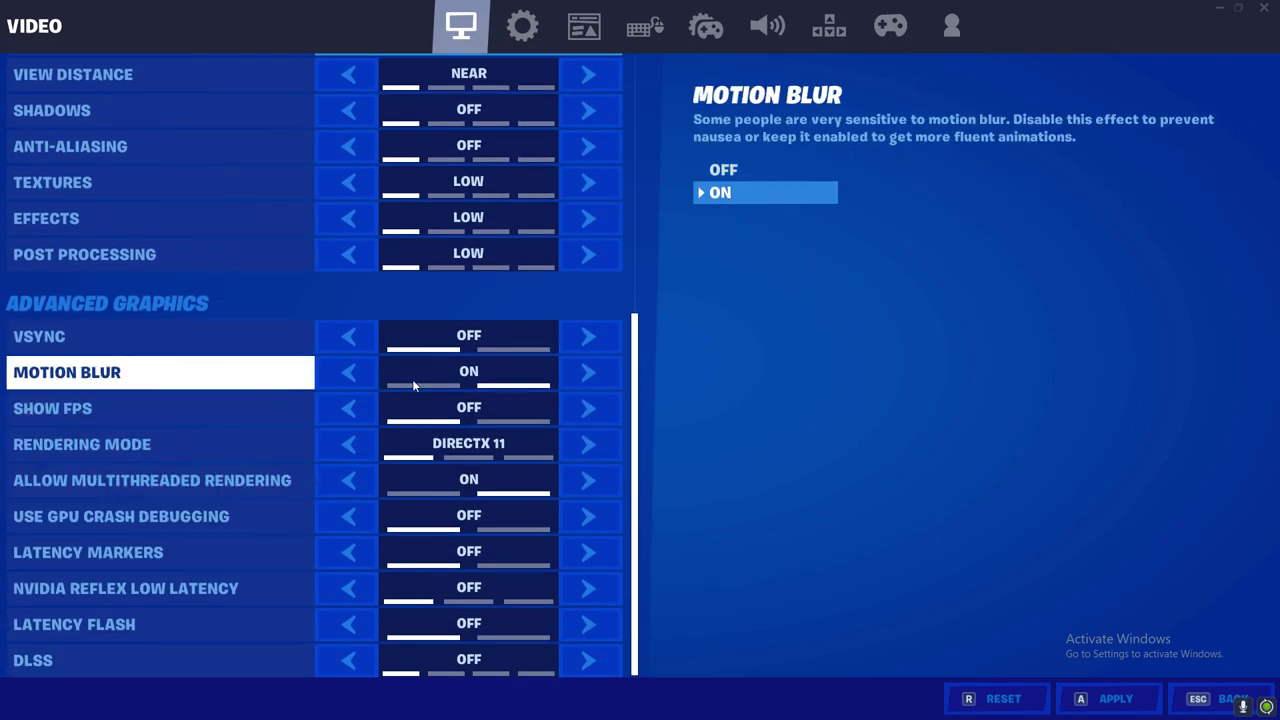
click(368, 375)
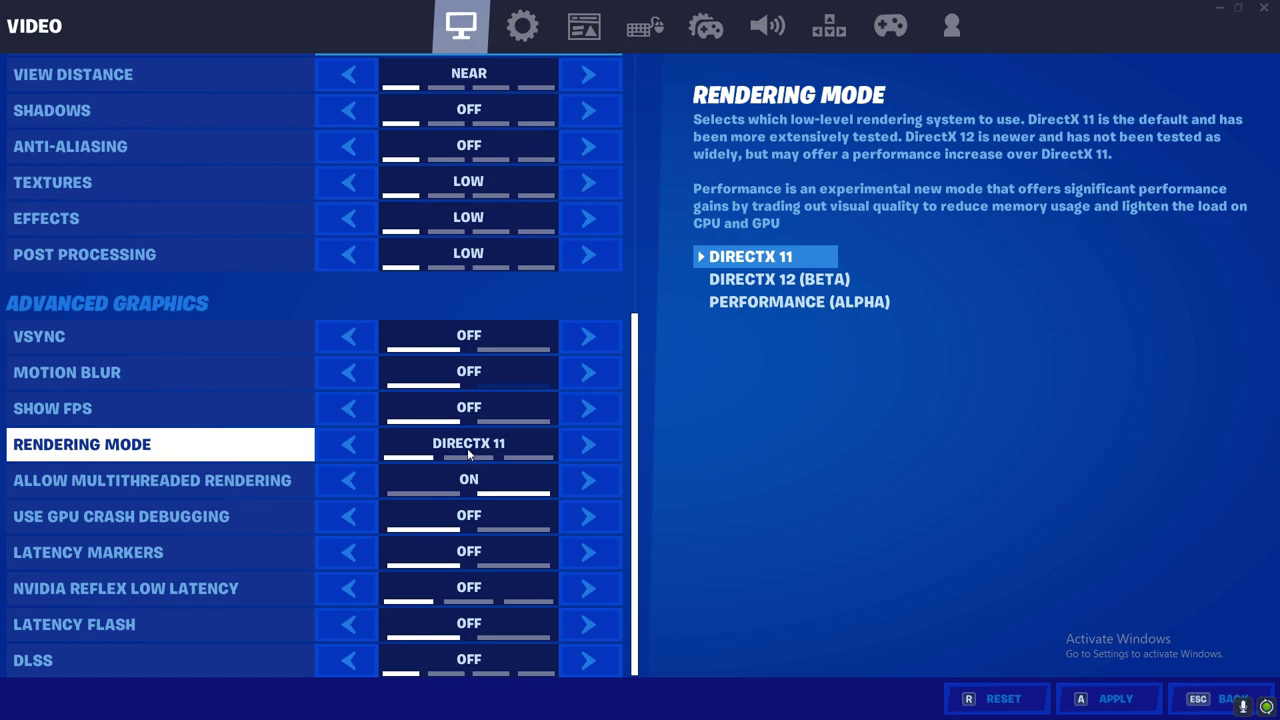
click(368, 486)
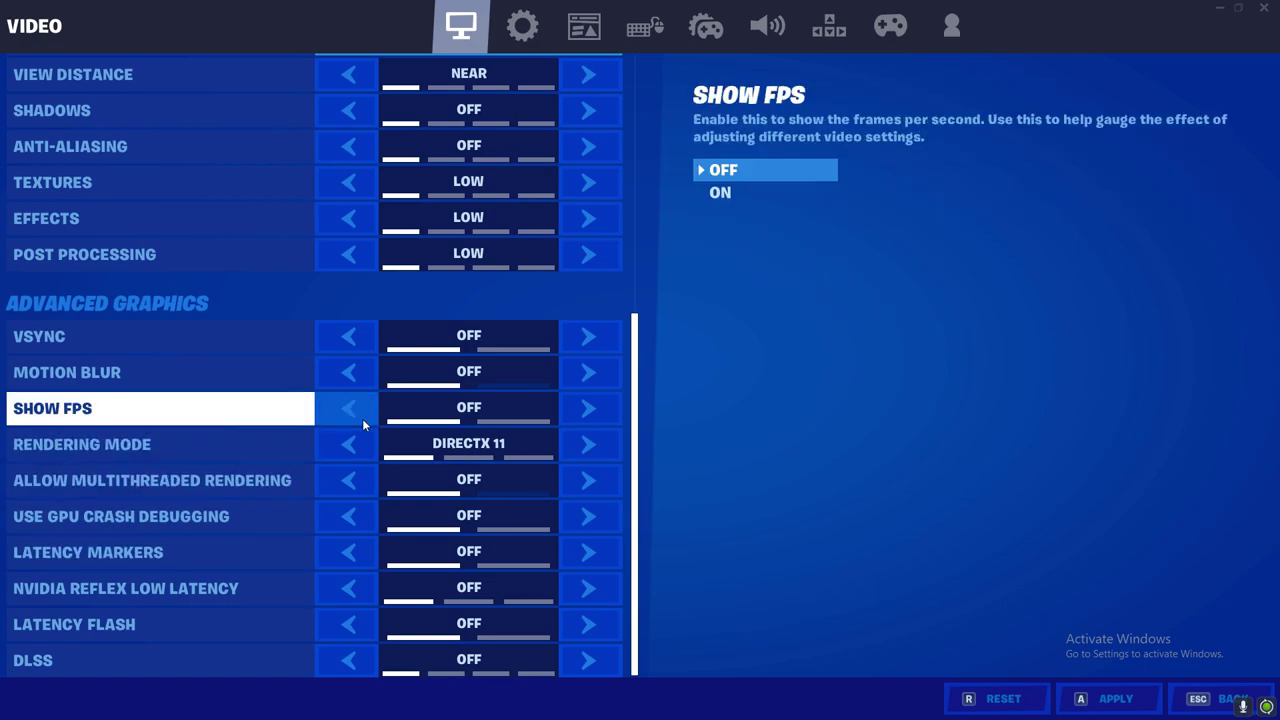
Turn on Show FPS, apply the video settings and return to the lobby.
click(589, 415)
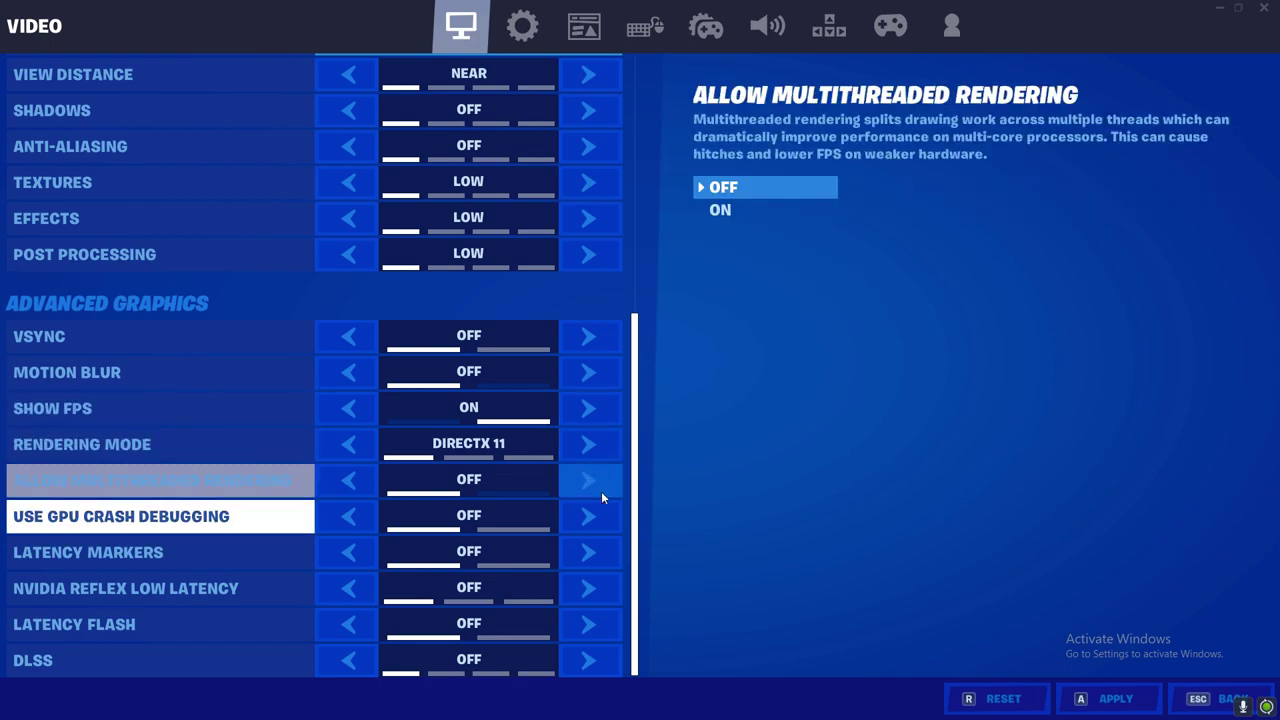
click(1107, 697)
scroll(510, 438, up, 5)
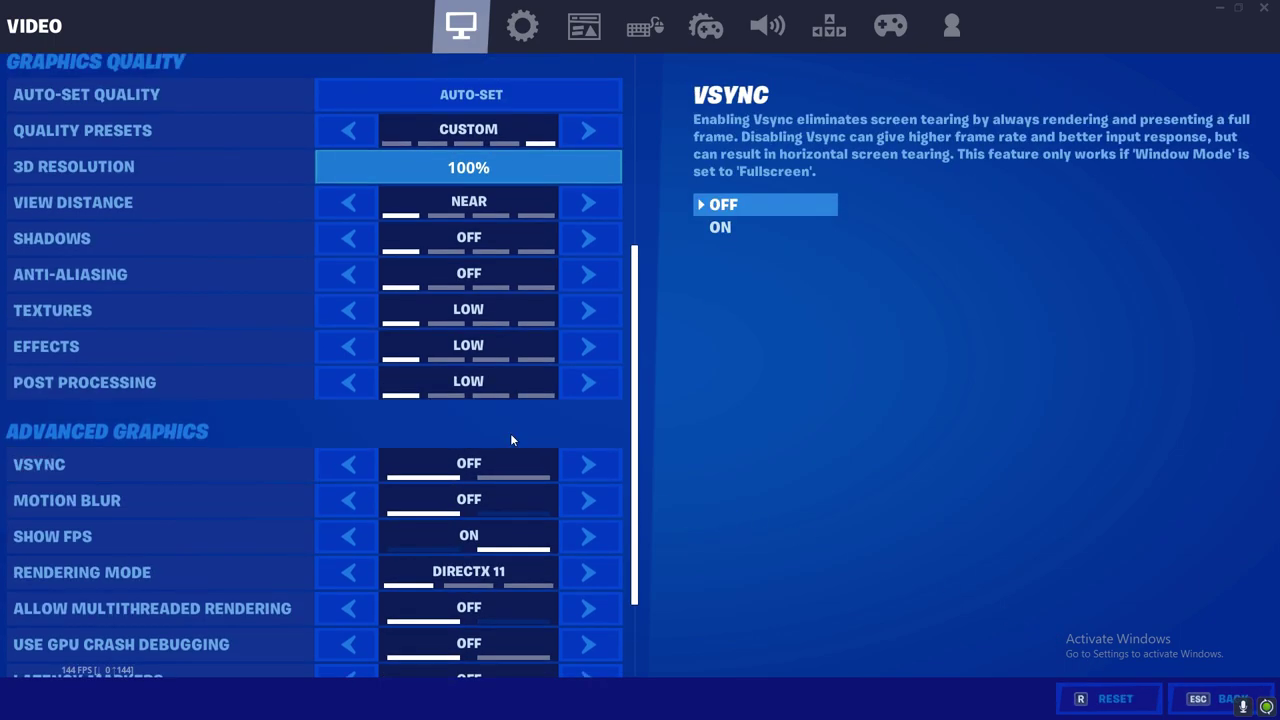
click(1230, 697)
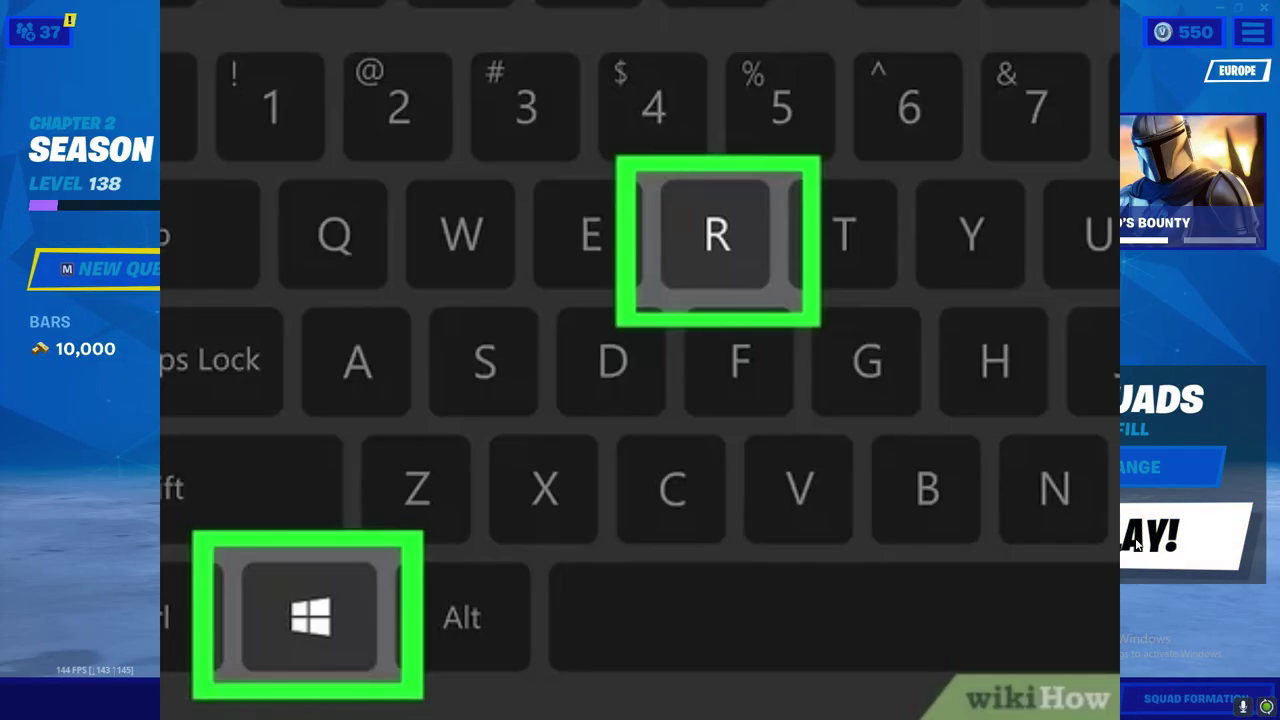
Change the game mode from Squads to Solo and accept it.
click(1131, 467)
click(125, 154)
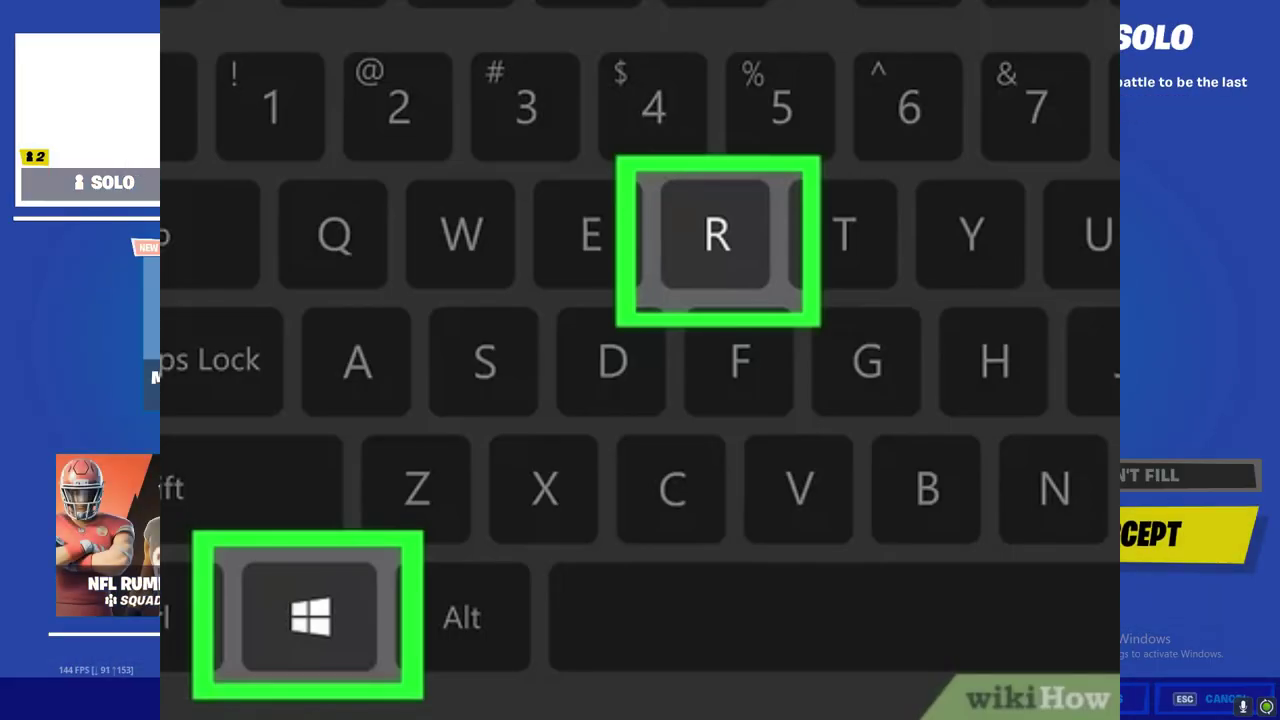
click(1131, 535)
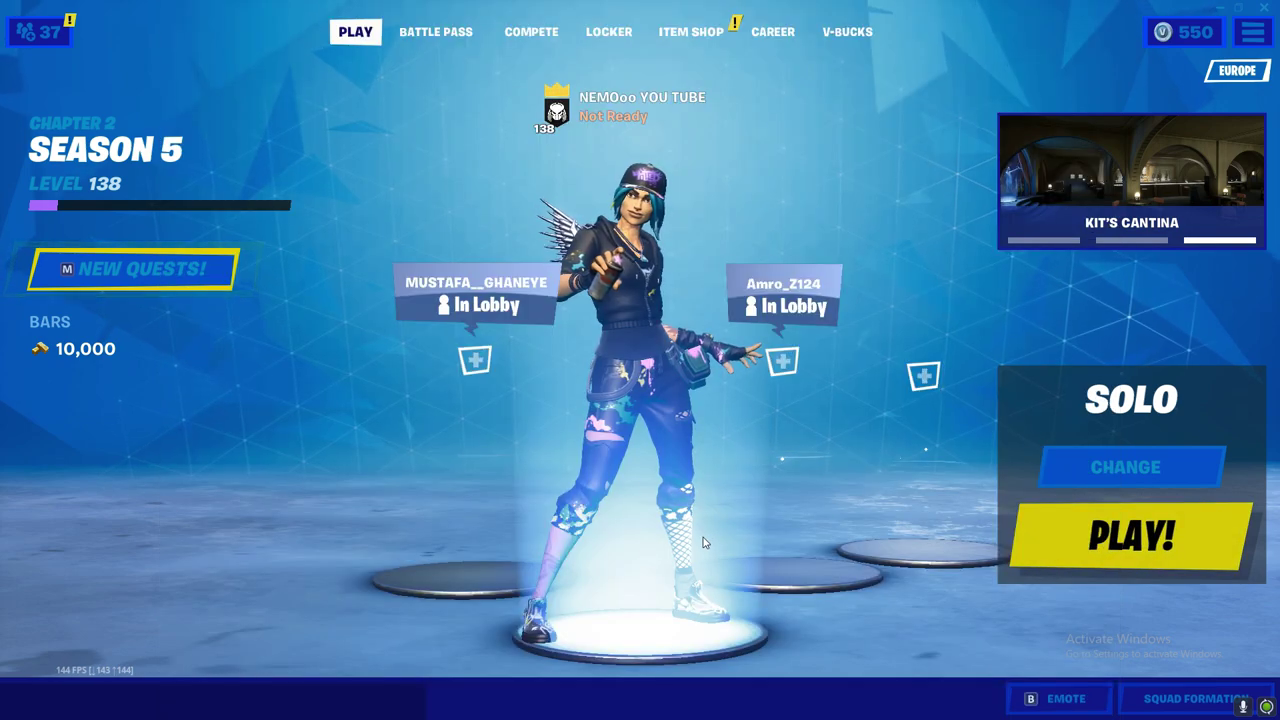
Open the local AppData folder in File Explorer and browse to FortniteGame\Saved\Config\WindowsClient.
key(super)
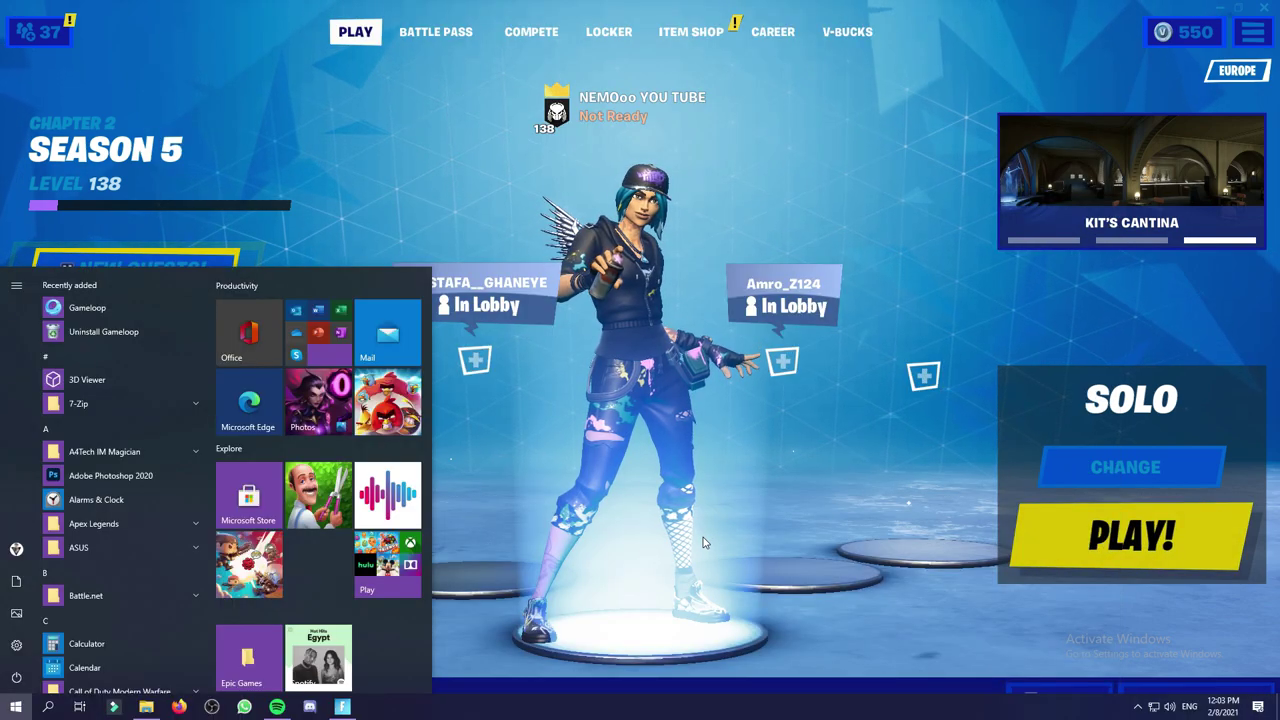
key(super+r)
click(100, 666)
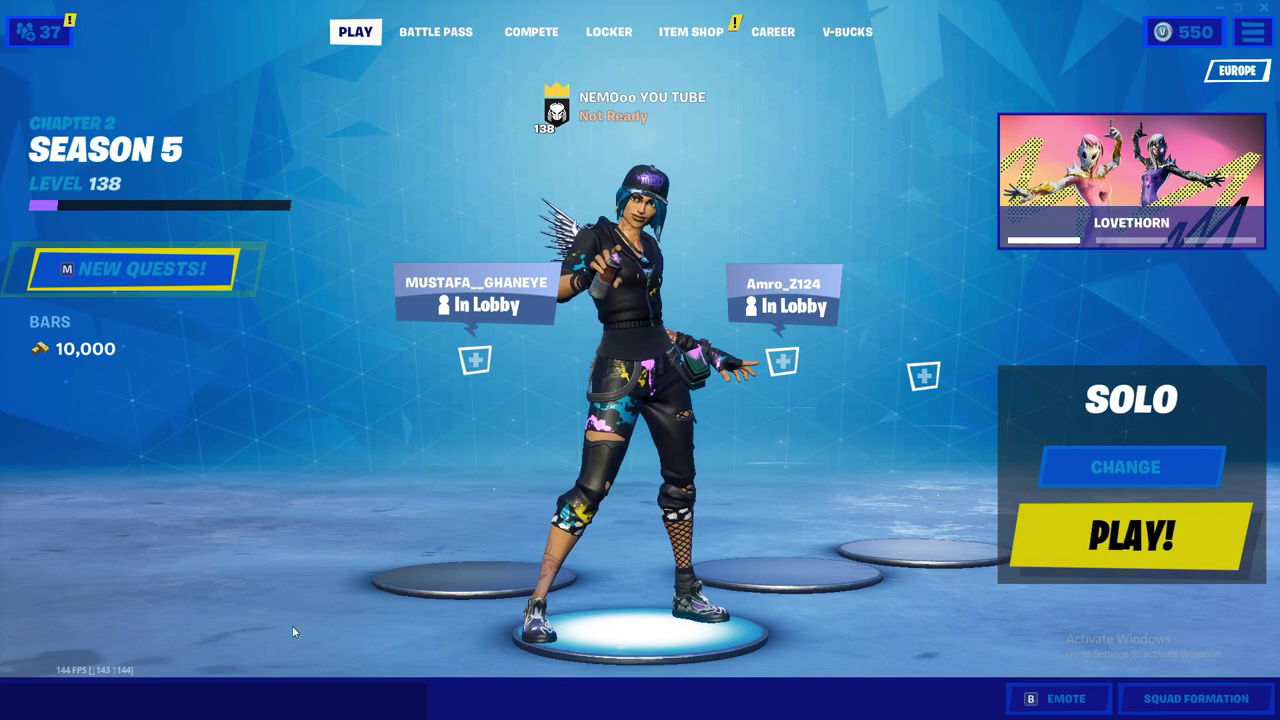
key(f)
key(f)
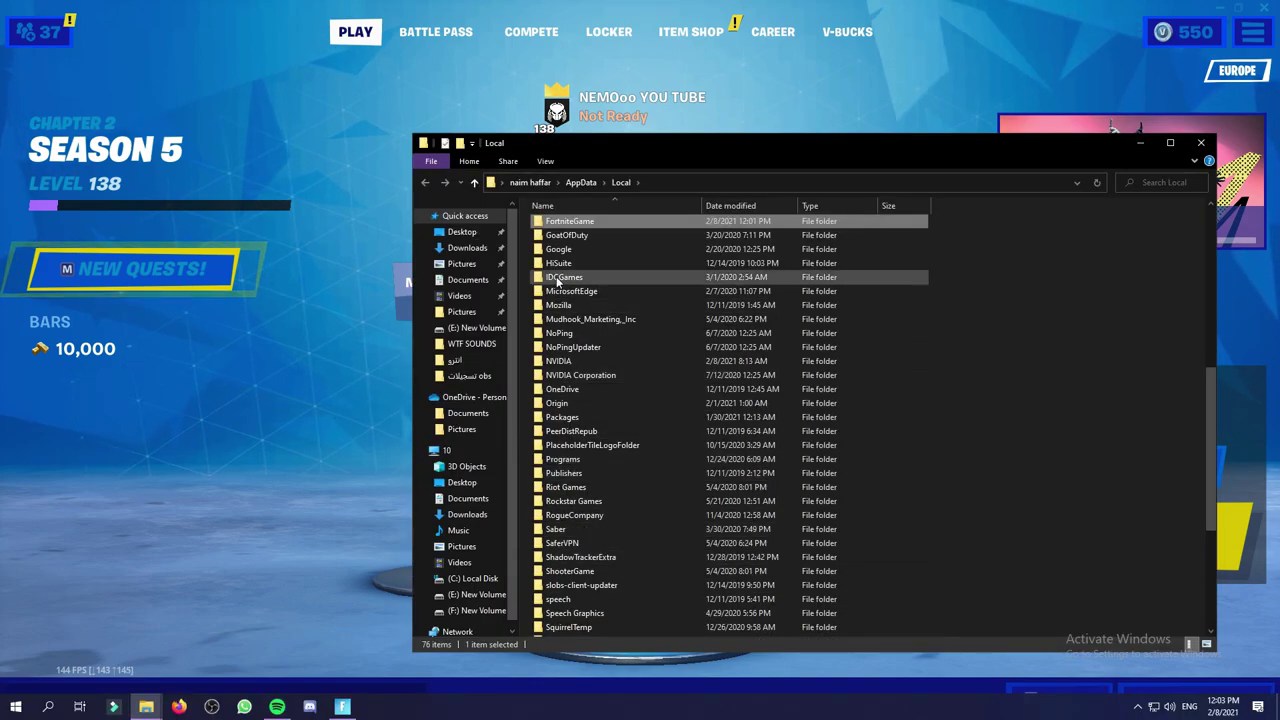
double_click(564, 222)
double_click(564, 225)
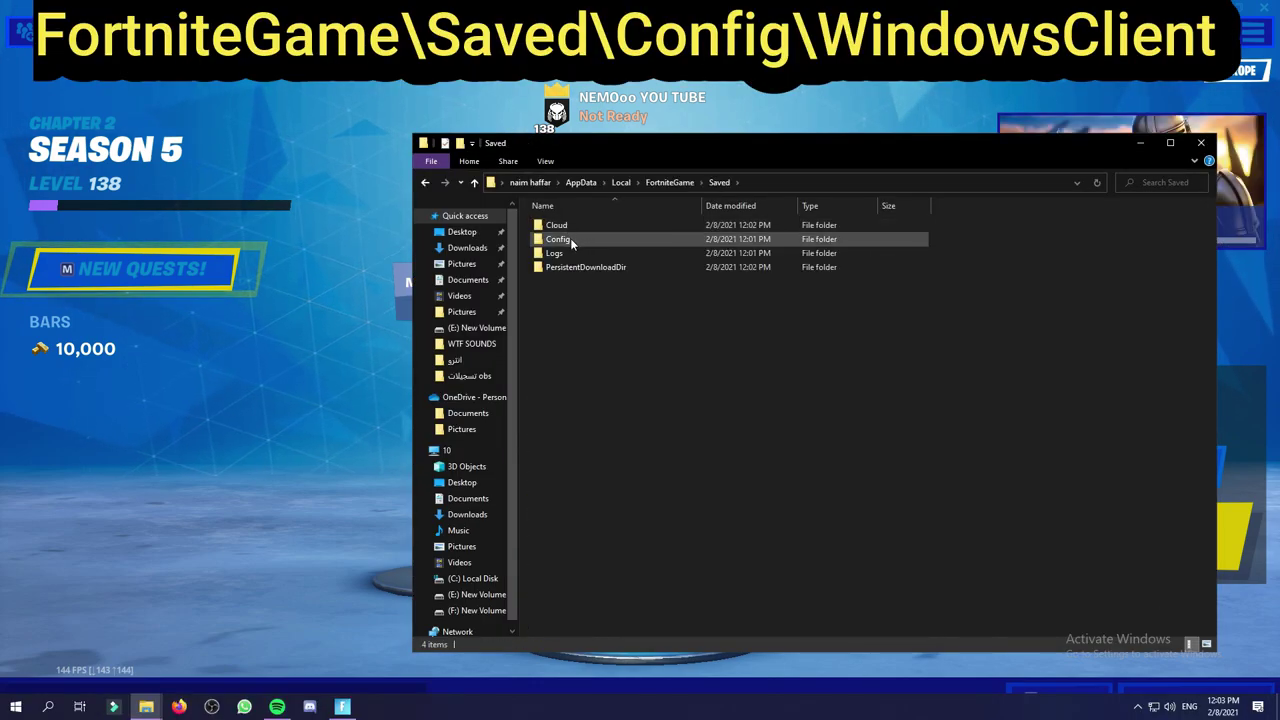
double_click(592, 240)
click(595, 228)
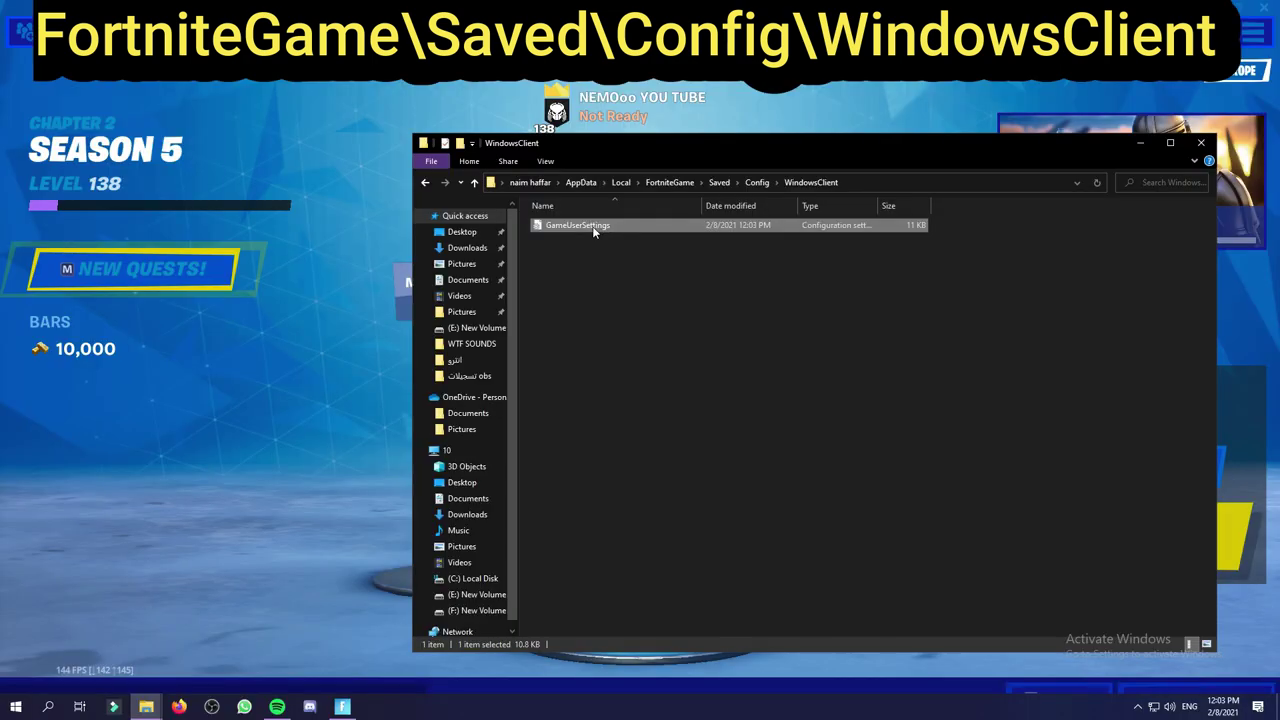
Set the GameUserSettings file to read-only in its properties.
right_click(594, 229)
click(640, 509)
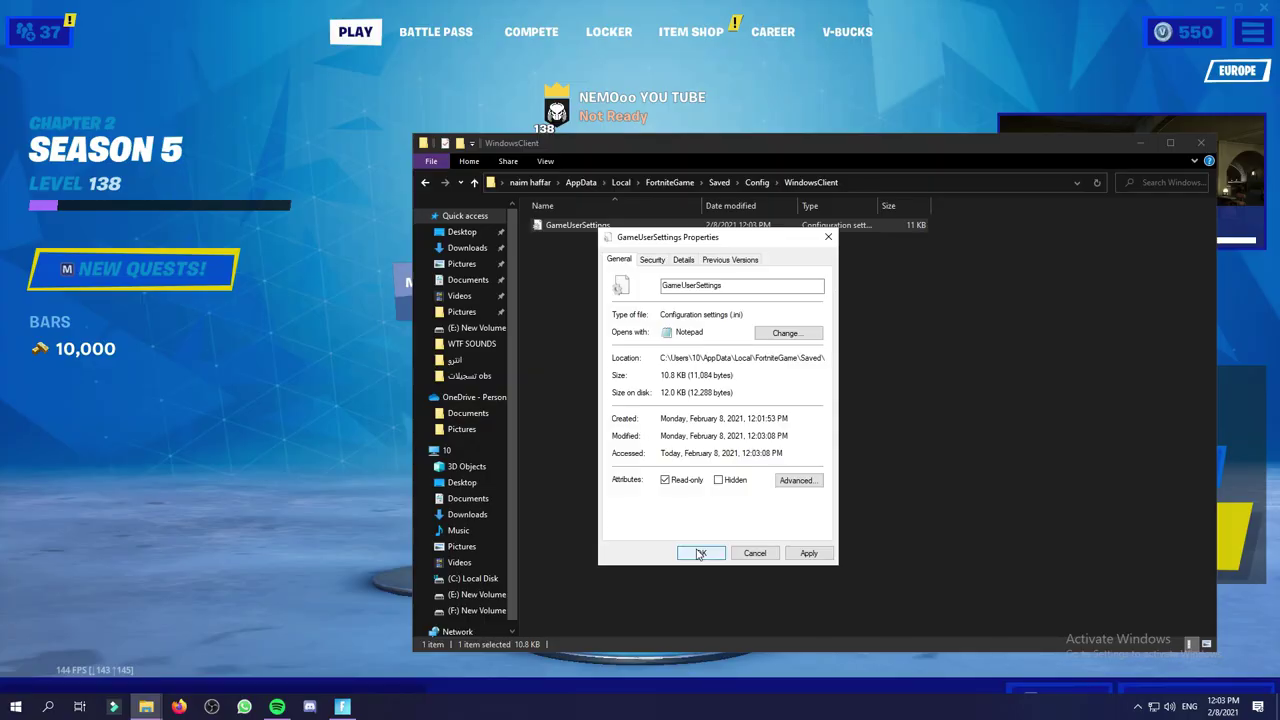
click(699, 552)
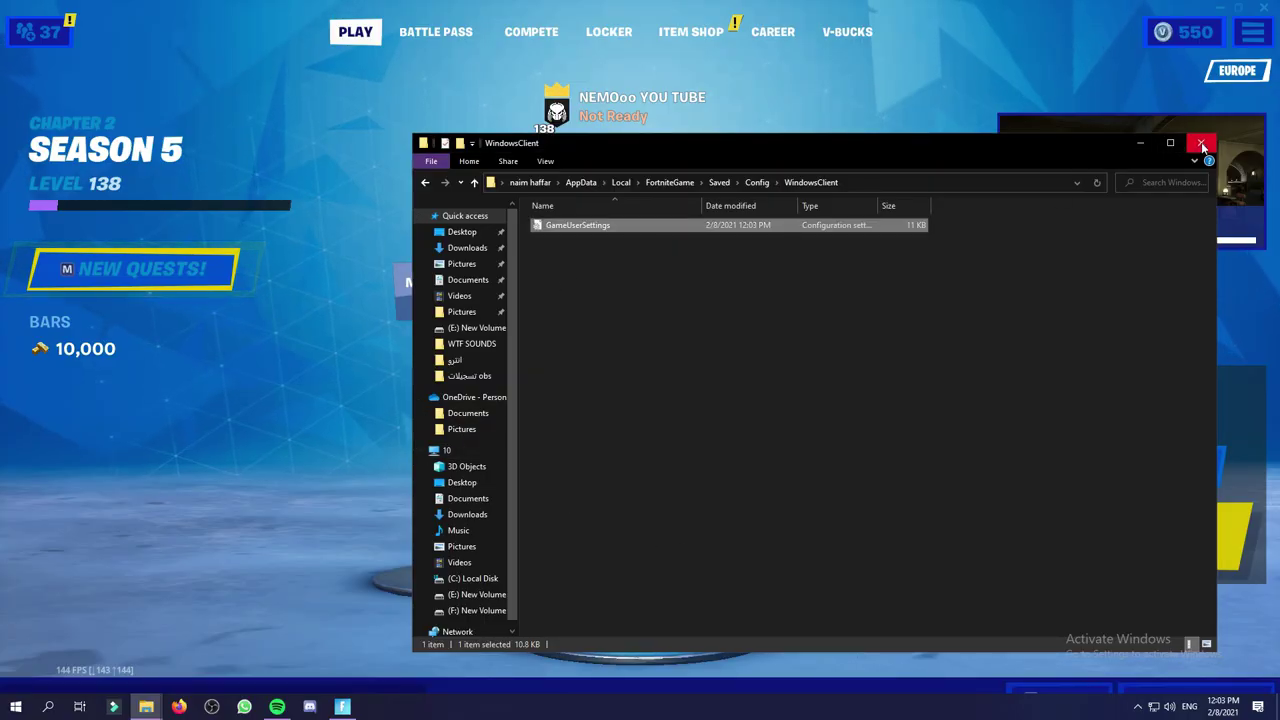